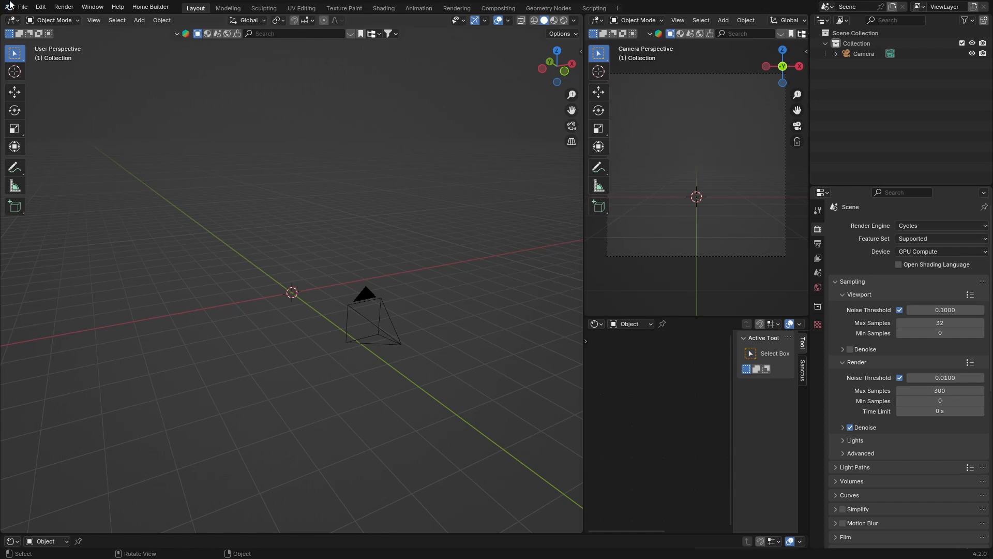
- Open the flowery lake scene and show it in the Layout workspace through the camera with rendered shading
click(23, 7)
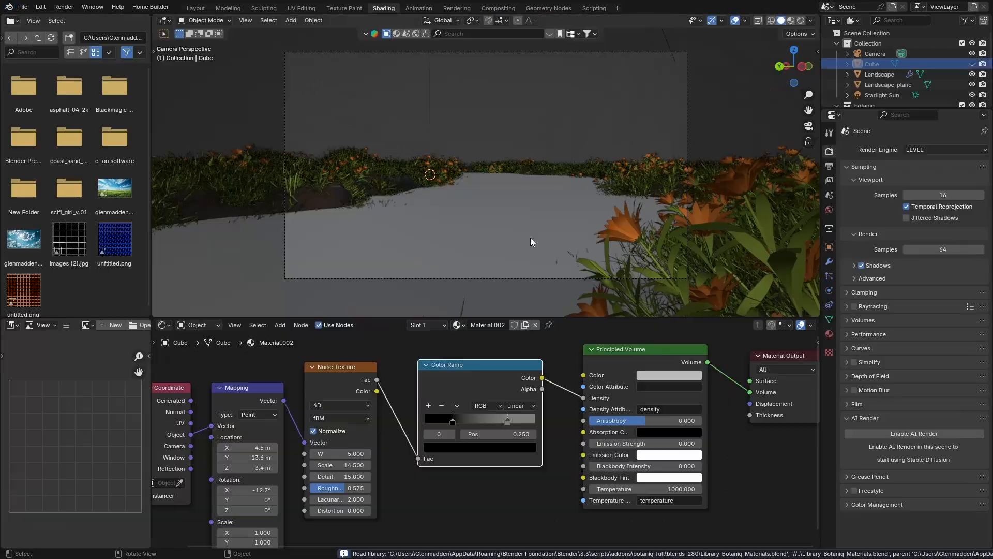
click(190, 9)
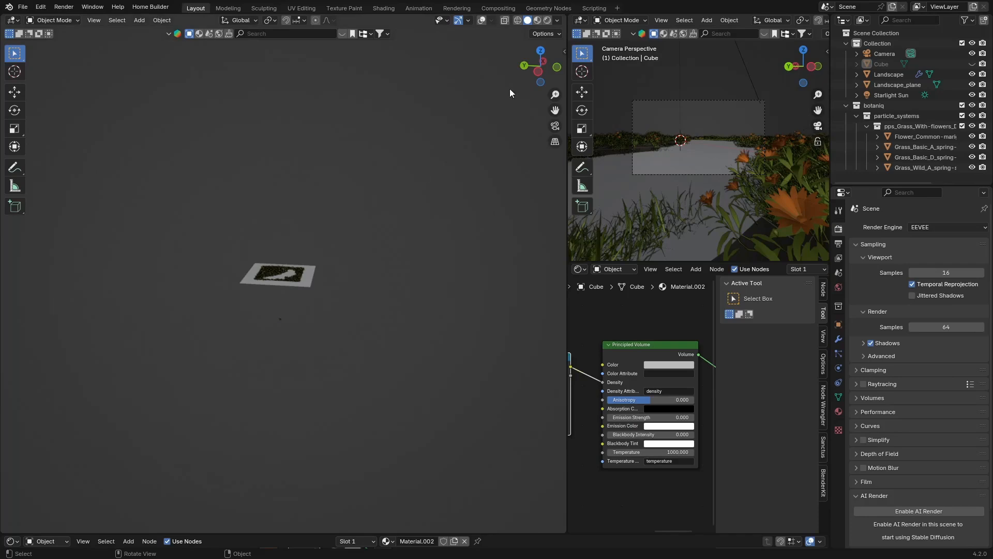
click(555, 126)
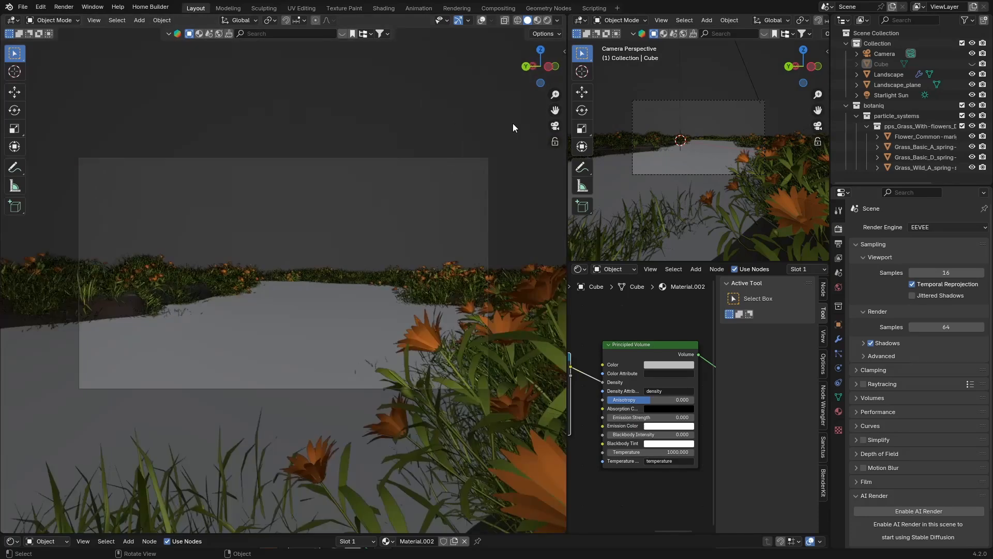
click(547, 22)
- Select the camera and set its horizontal lens shift (Shift X) to 0.160
click(324, 178)
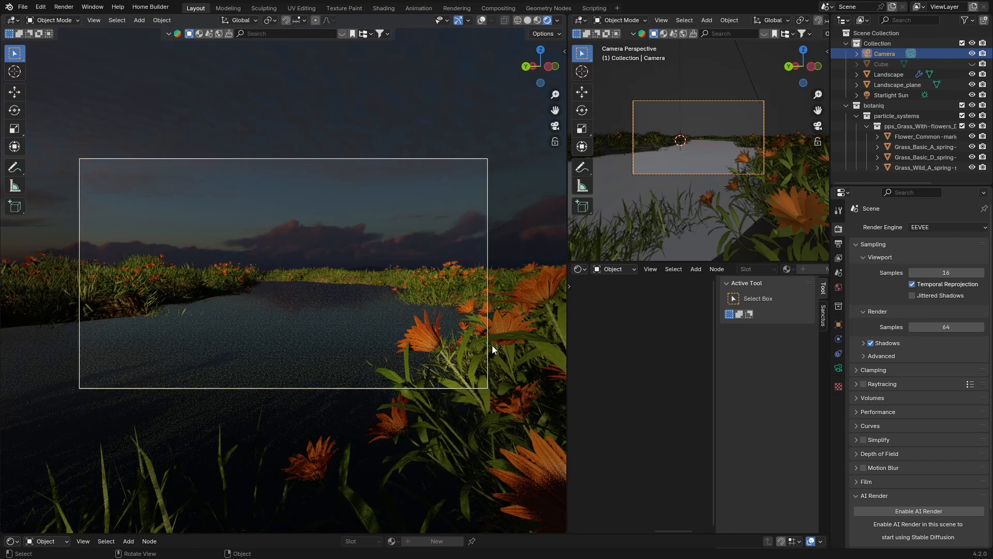
click(839, 368)
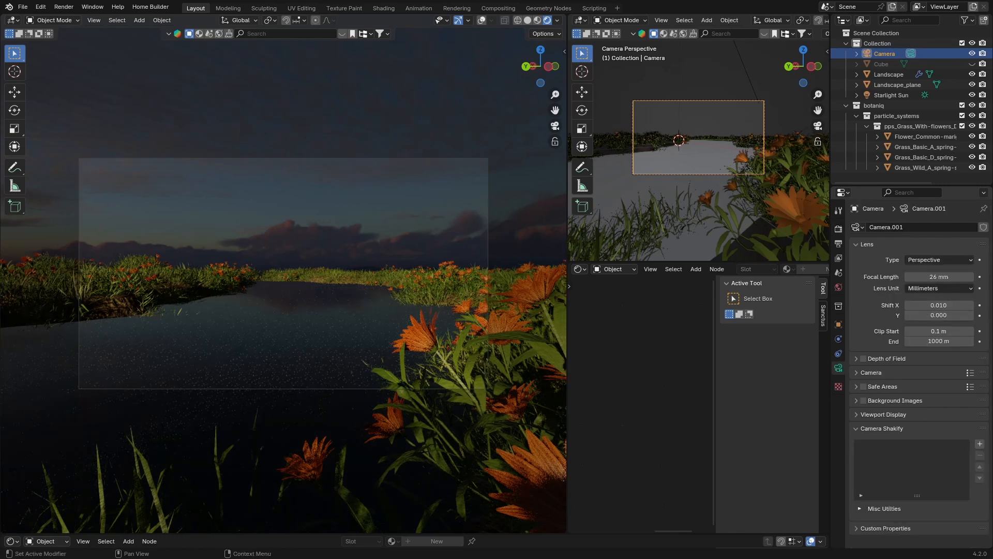
click(971, 306)
click(971, 305)
click(971, 305)
click(971, 306)
click(971, 306)
click(970, 306)
click(971, 306)
click(971, 305)
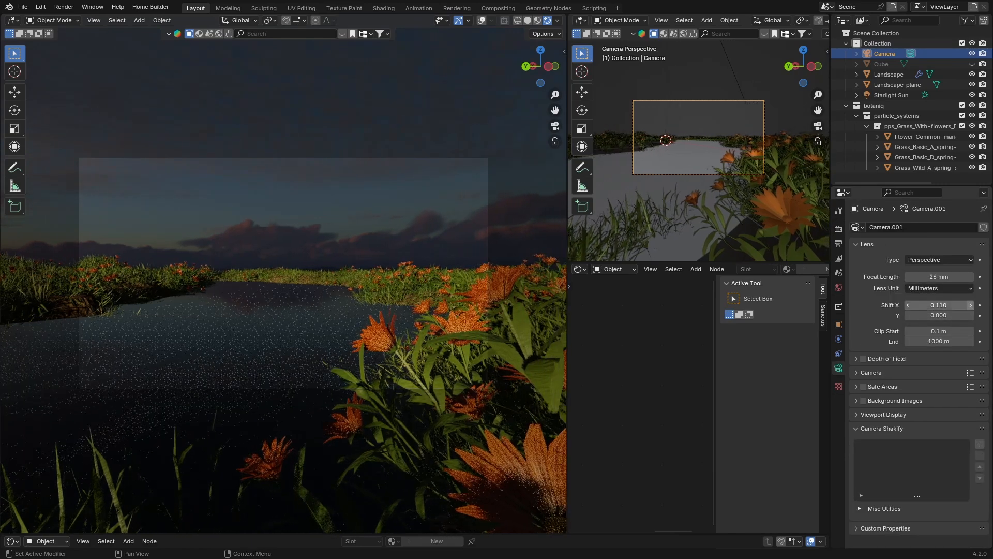
click(971, 305)
click(970, 305)
click(971, 306)
click(971, 306)
click(971, 306)
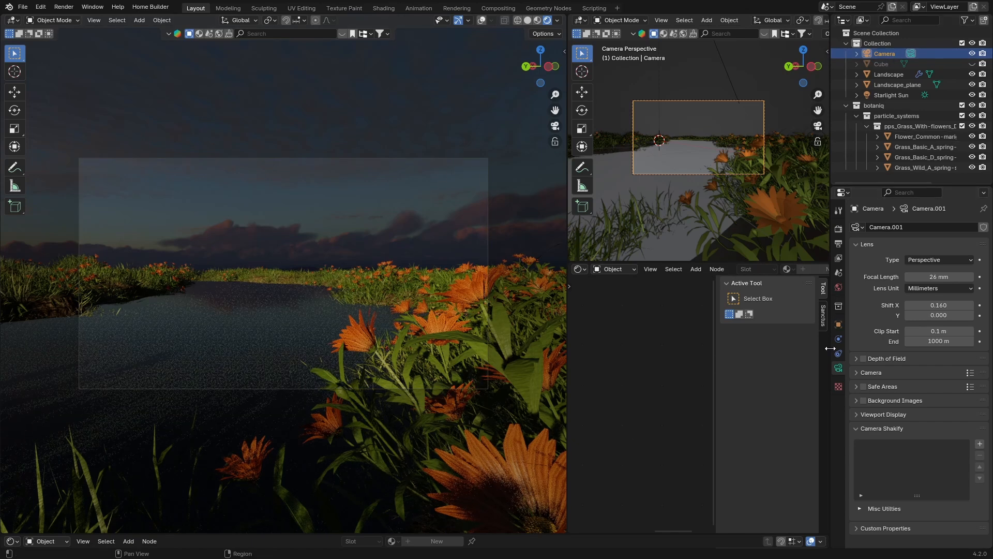
- Enable the camera's depth of field and replace its focus object with Landscape
click(863, 359)
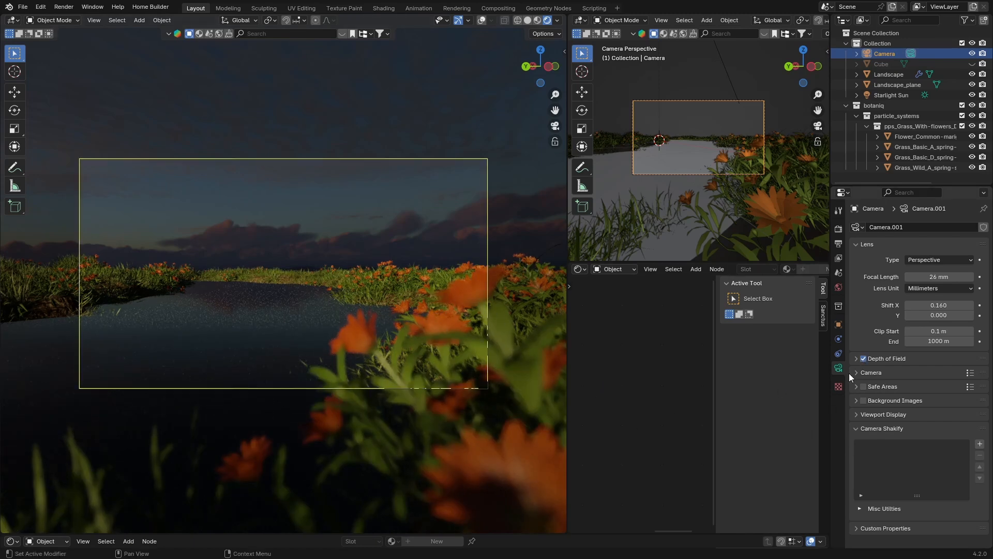
click(856, 360)
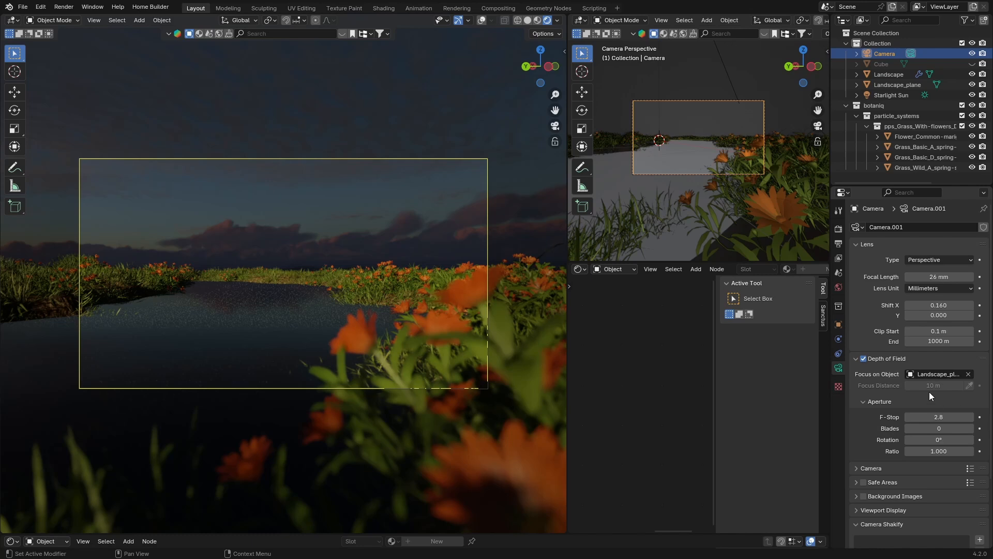
click(968, 374)
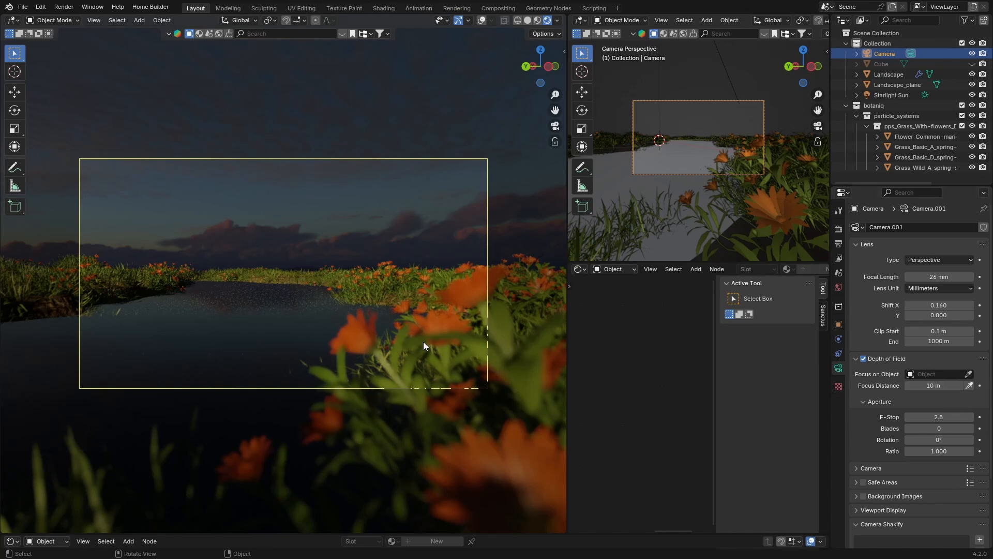
click(969, 385)
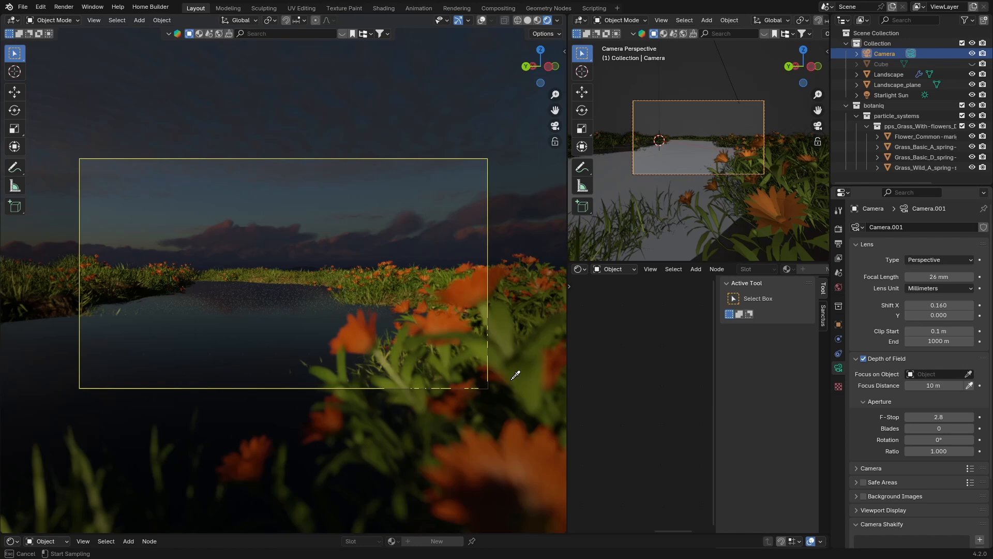
click(418, 334)
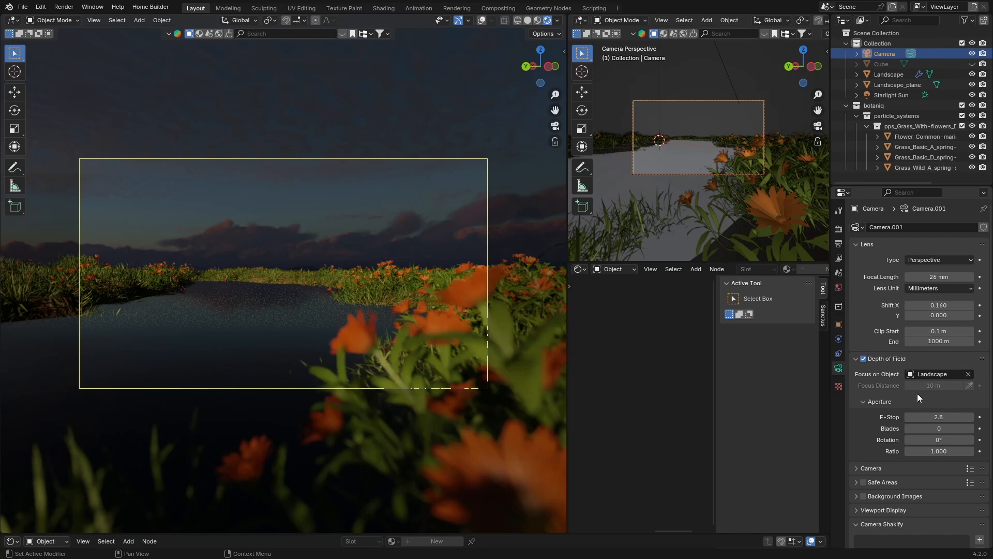
- Set the camera's focus distance to 10 m with no focus object, and pick Landscape_plane as the object to focus on
click(969, 374)
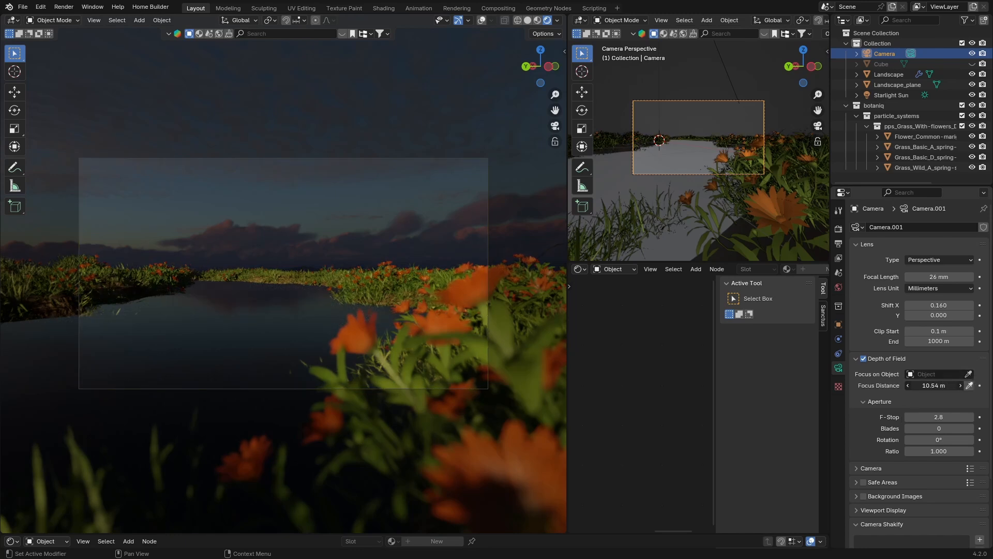
drag(929, 388, 938, 388)
click(929, 388)
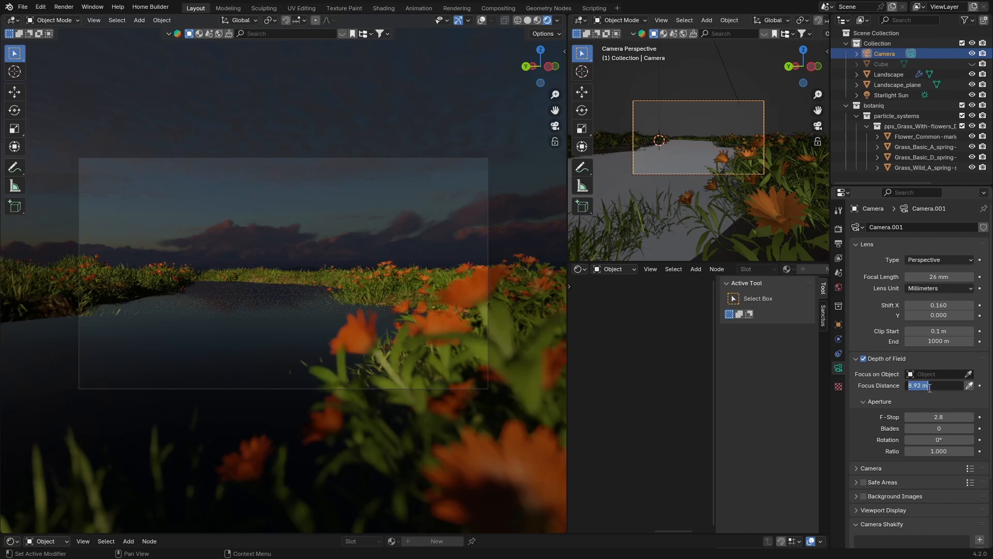
key(BackSpace)
text(10)
key(Return)
click(969, 374)
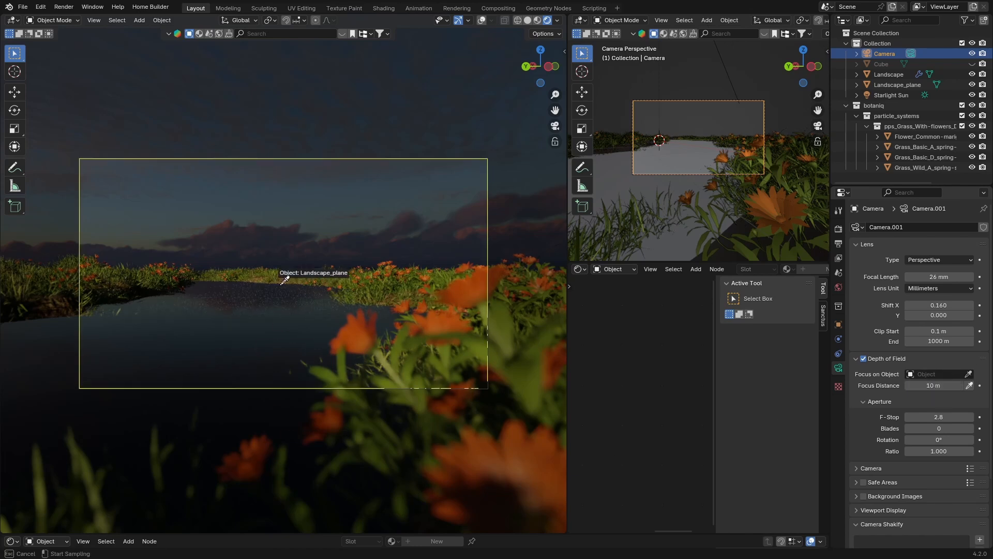
click(287, 300)
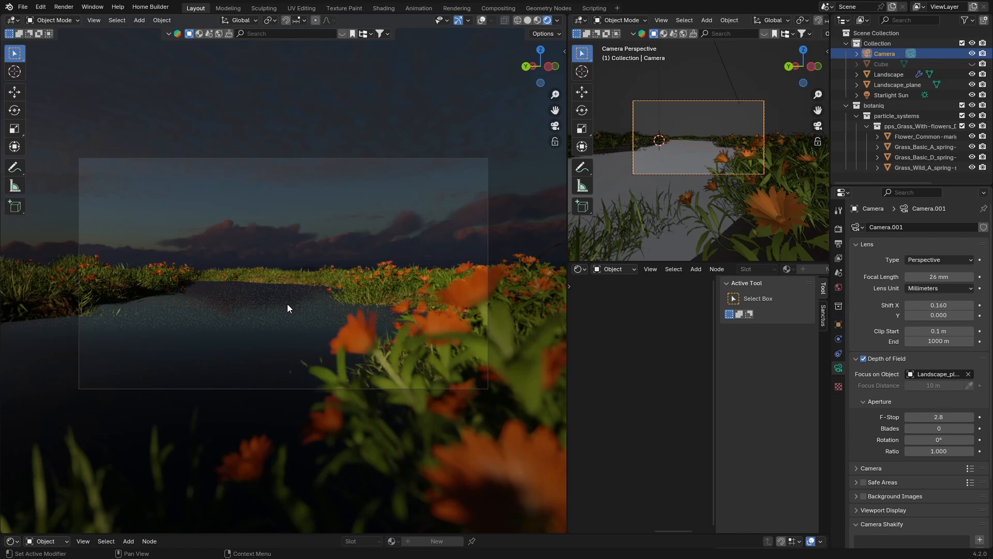
- Set the F-Stop of the camera's depth of field to 20
double_click(932, 417)
key(BackSpace)
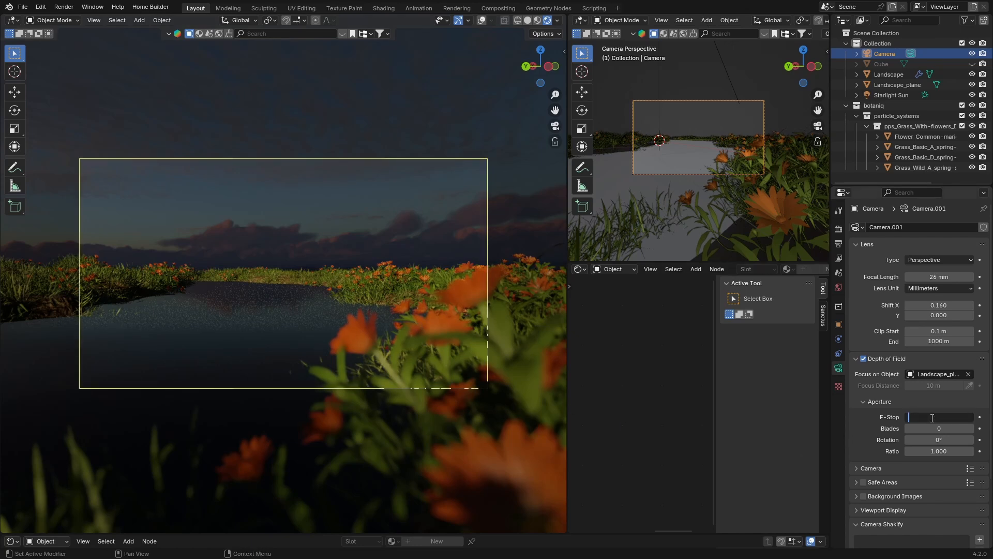
text(20)
key(Return)
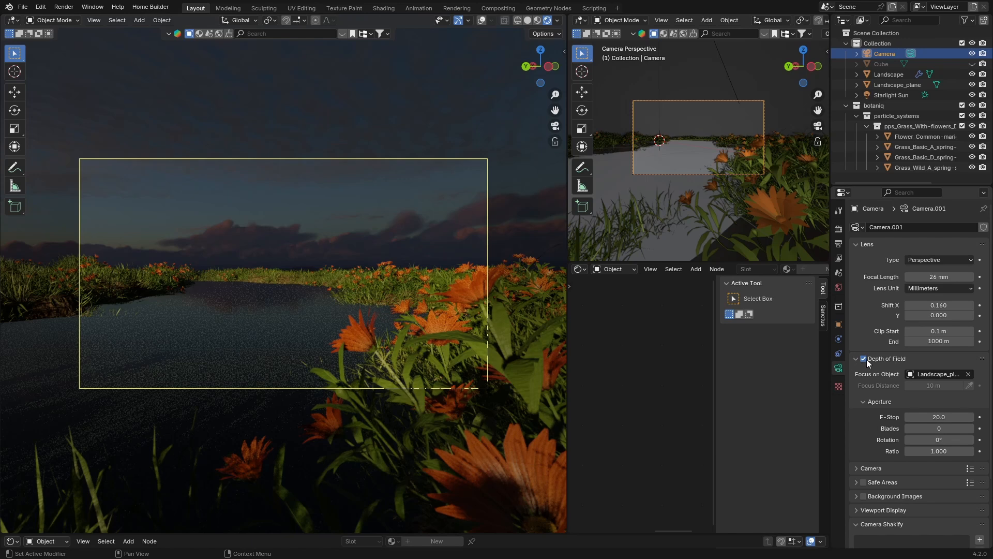
- Set the camera's F-Stop back to 2.8
click(924, 417)
key(BackSpace)
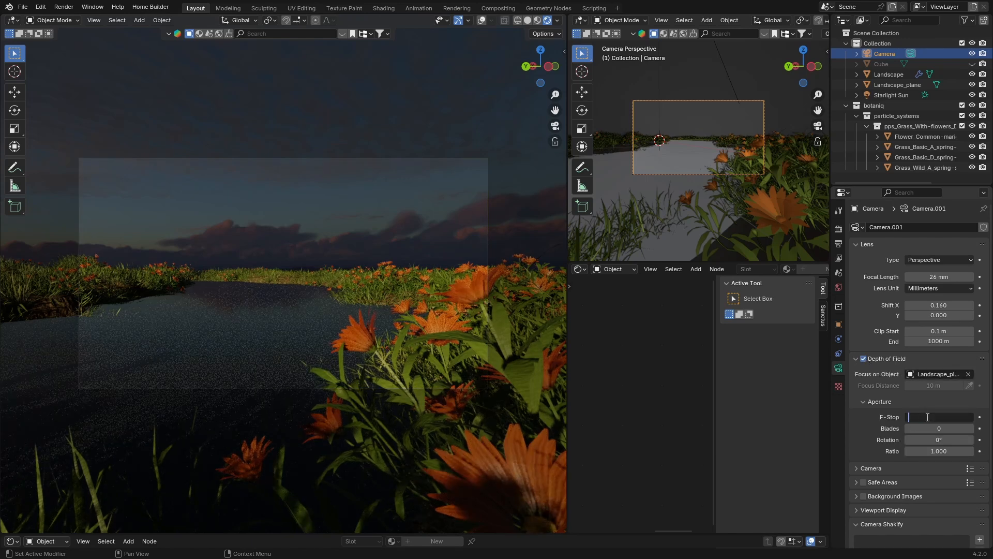
text(2.8)
key(Return)
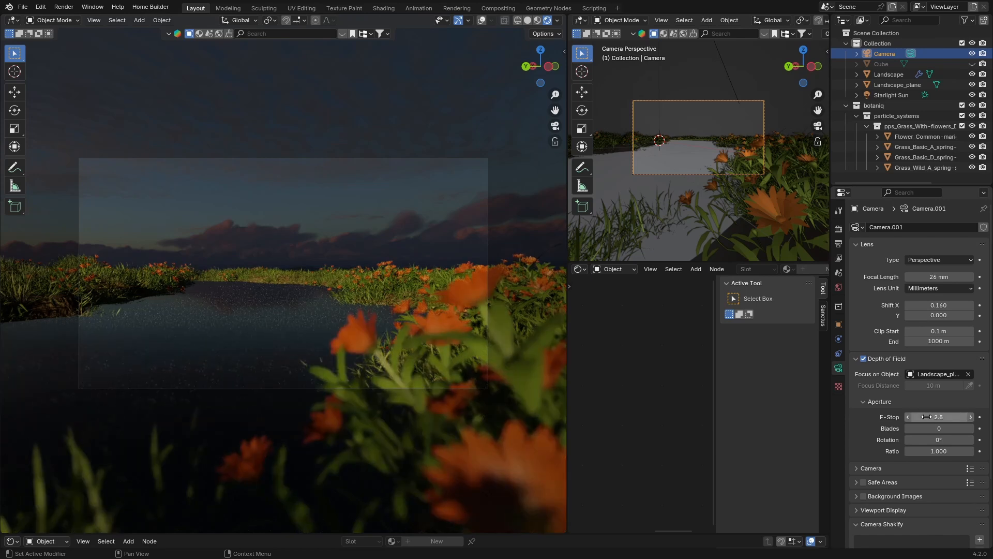
- Set the camera's aperture F-Stop to 5
click(927, 417)
key(BackSpace)
text(5)
key(Return)
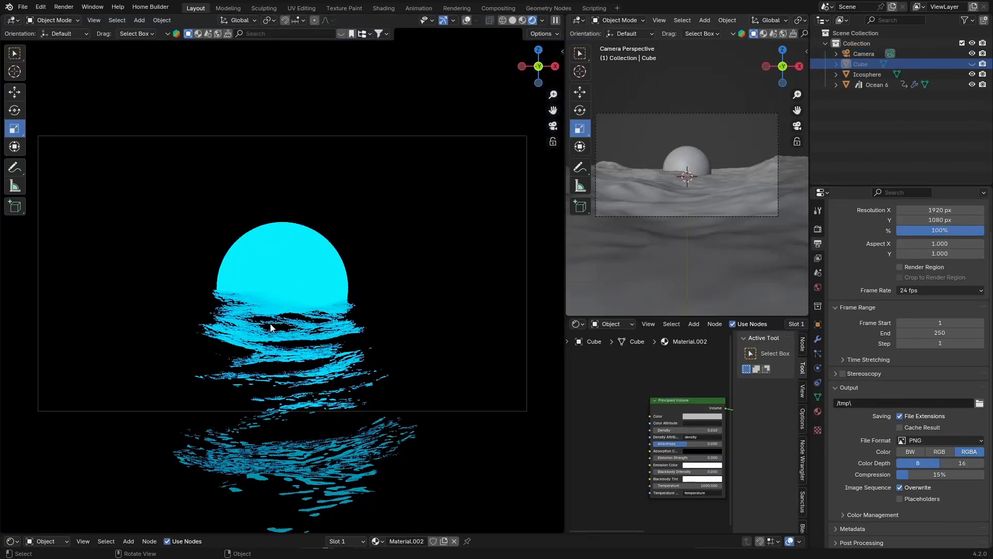
- Compare the ocean scene in solid and rendered shading, and hide and reshow the Icosphere to examine the light it casts
click(513, 20)
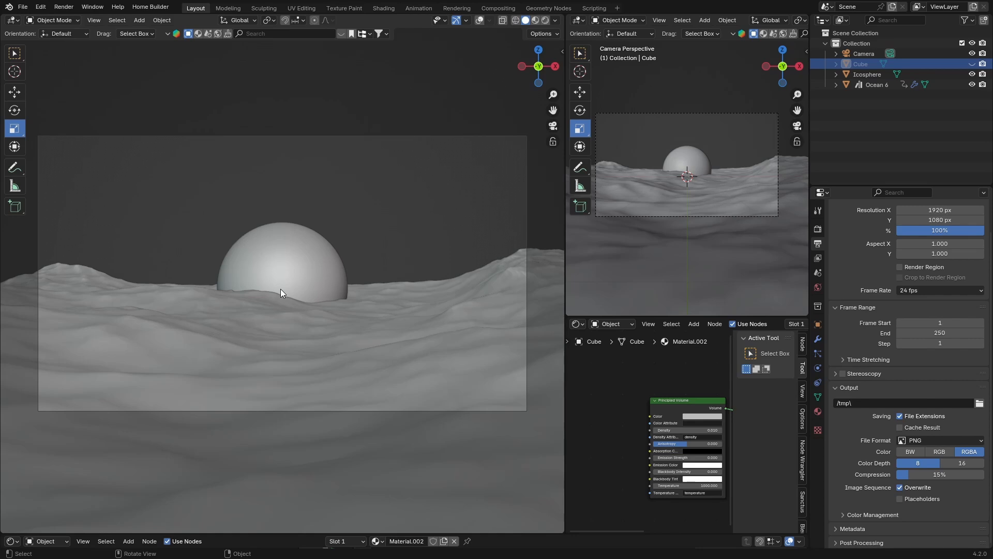
click(544, 20)
click(281, 263)
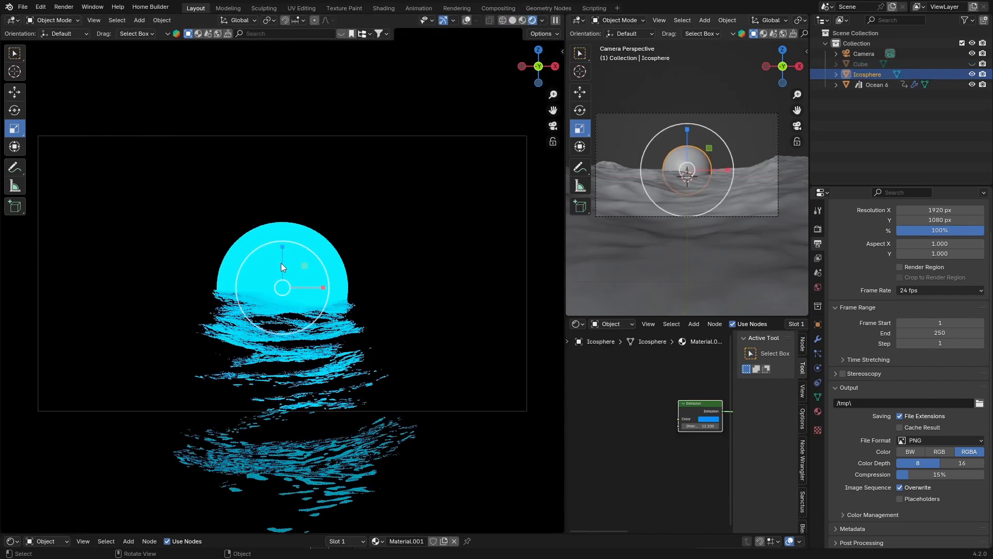
click(972, 74)
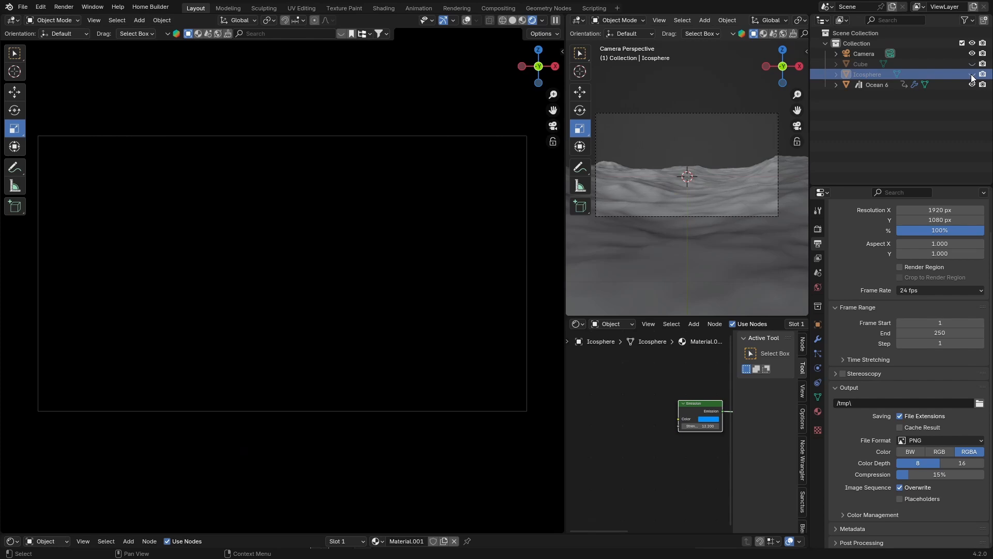
click(972, 74)
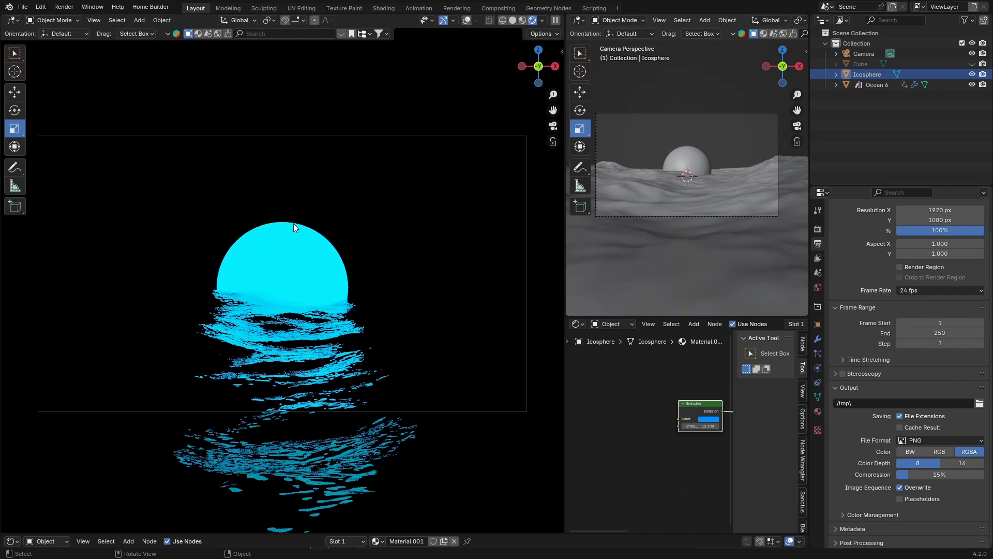
click(273, 260)
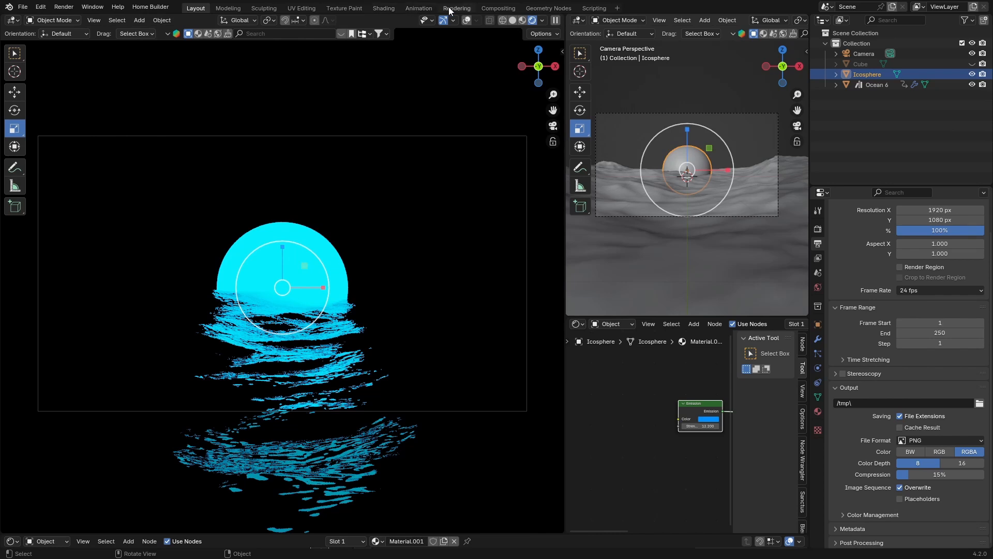
- Add a Glare node between Render Layers and Composite in the compositor and set its type to Fog Glow
click(497, 8)
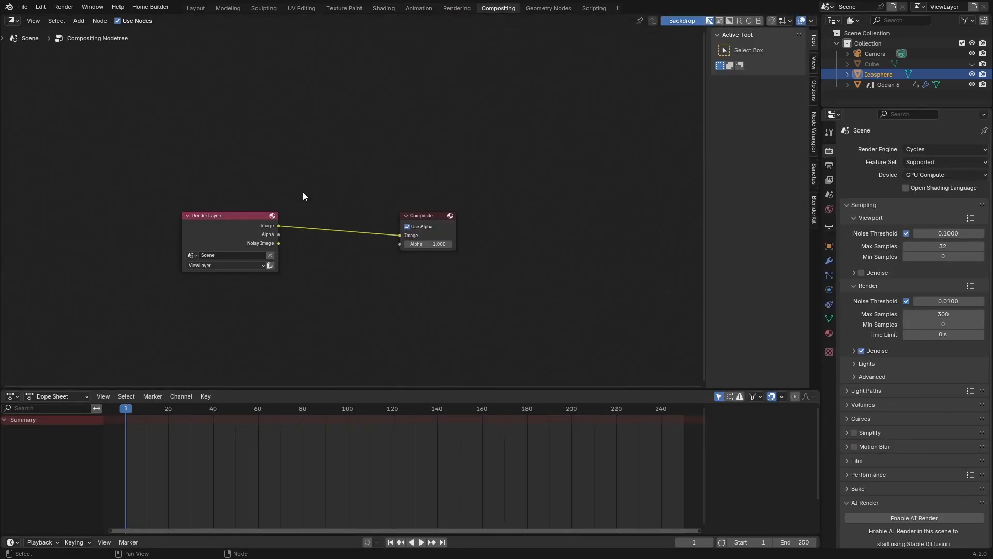
key(shift+a)
text(g)
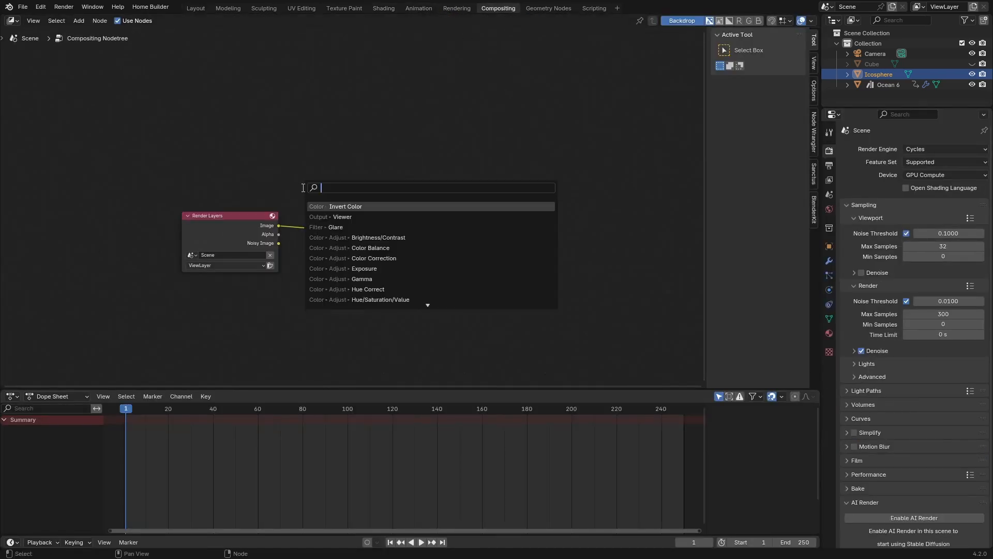
text(l)
key(Return)
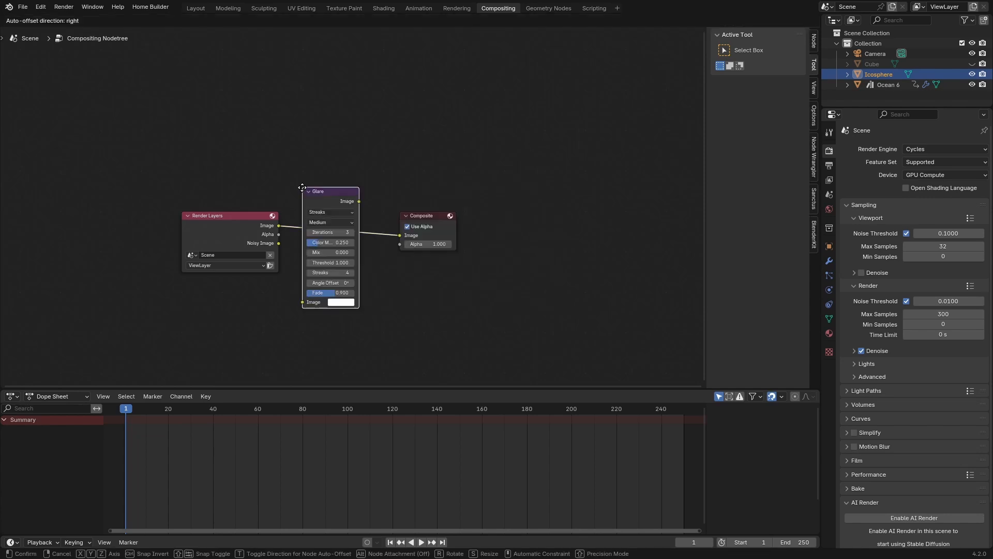
click(303, 188)
click(317, 212)
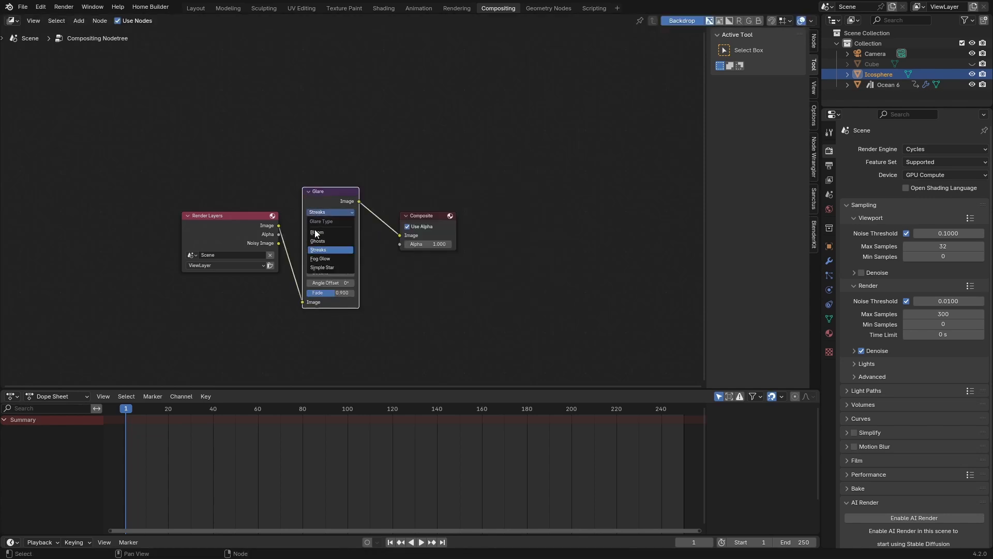
click(320, 258)
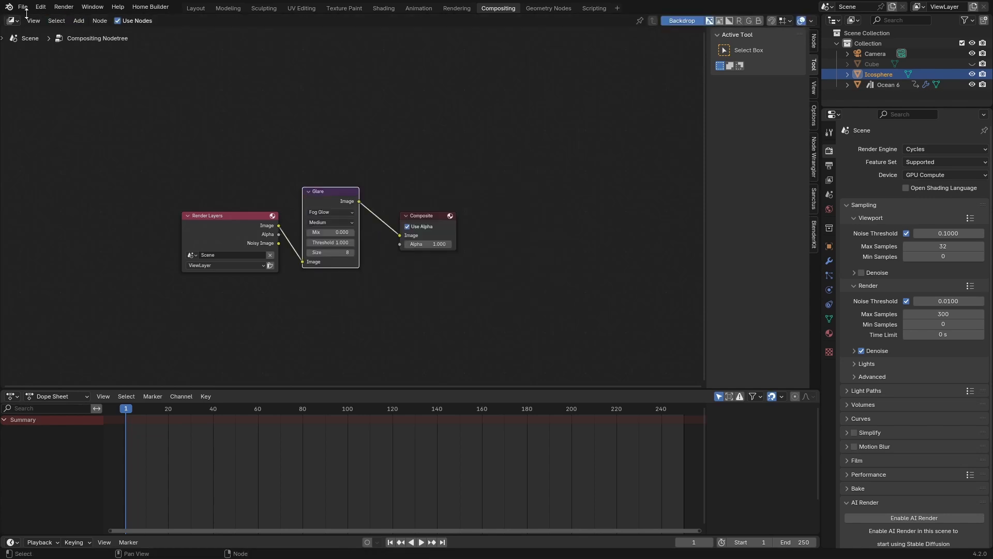
- Return to the Layout workspace, unhide the Cube that holds the volume material, and select it
click(196, 8)
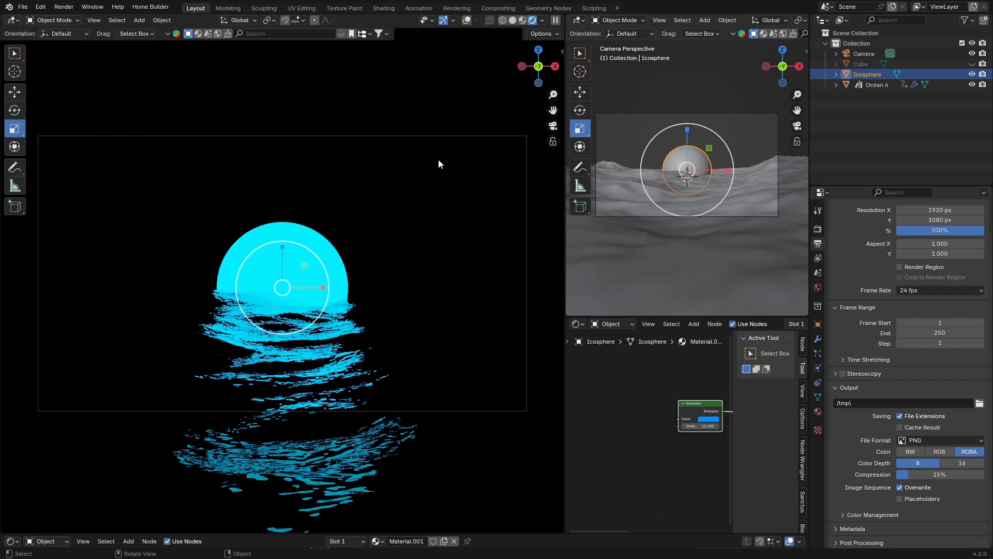
click(972, 64)
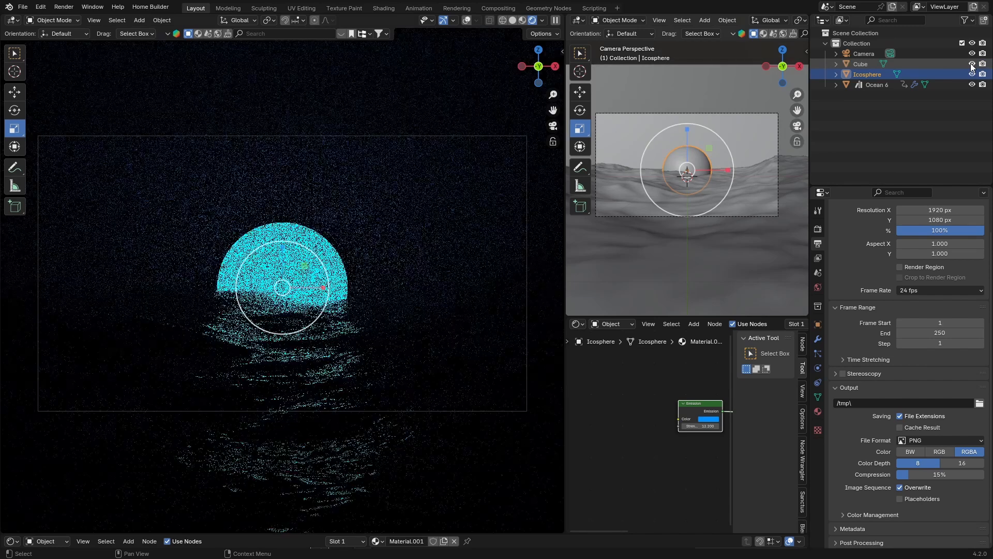
click(856, 63)
- Examine from outside, in solid shading, how the Cube encloses the ocean scene
click(513, 21)
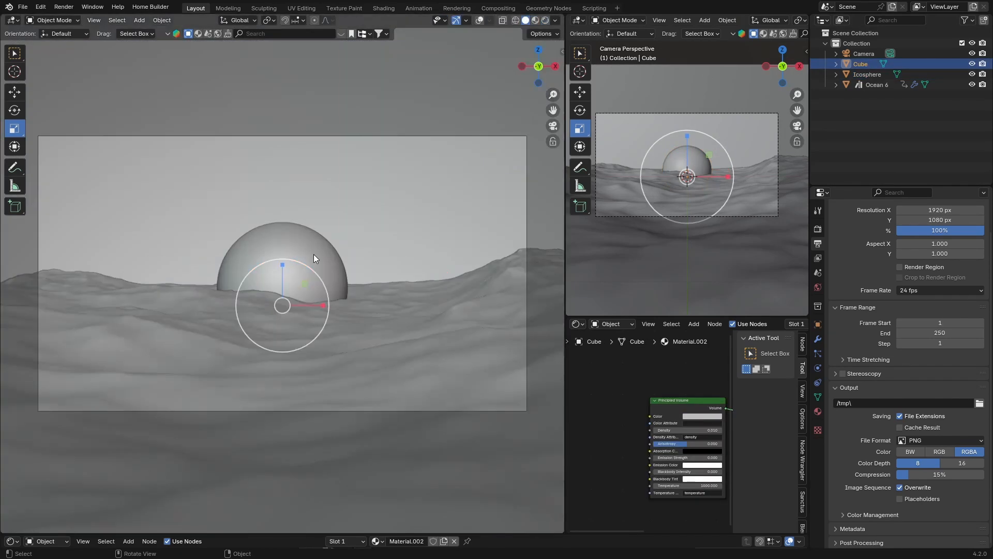
scroll(314, 254, down, 4)
middle_drag(314, 254, 247, 267)
scroll(247, 266, down, 7)
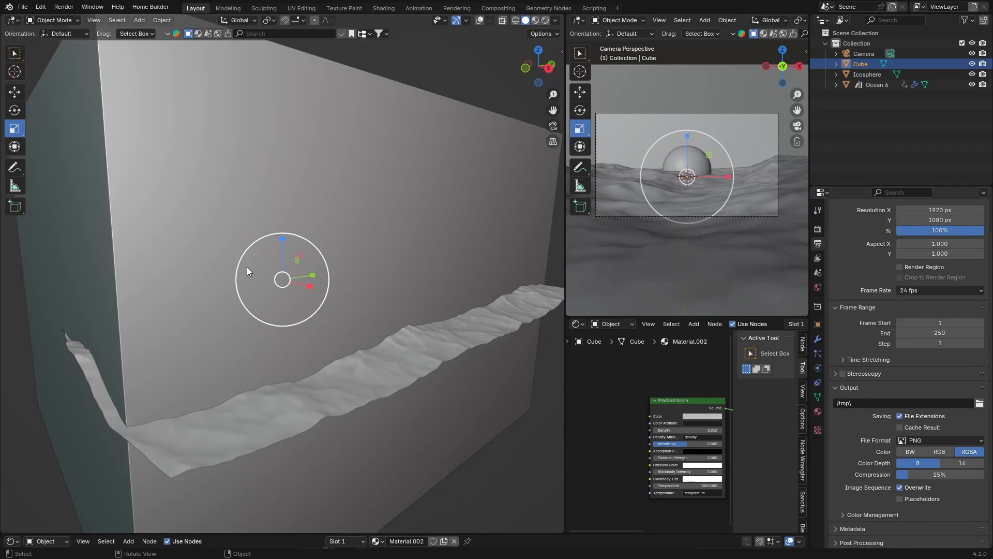
- Preview the ocean scene through the camera in rendered shading, and examine the Cube's Principled Volume material in the Shading workspace
scroll(246, 267, down, 6)
scroll(246, 267, up, 4)
click(553, 126)
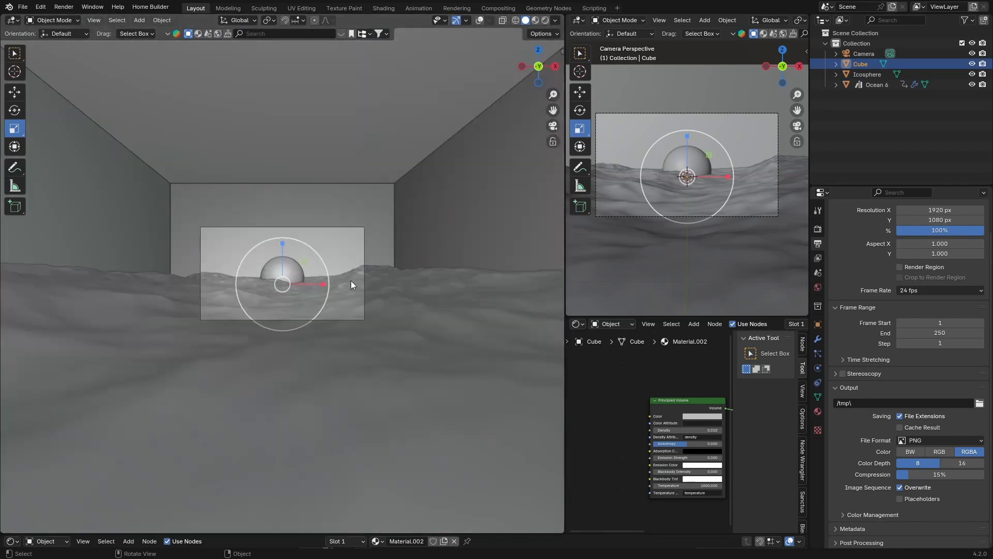
scroll(345, 279, up, 6)
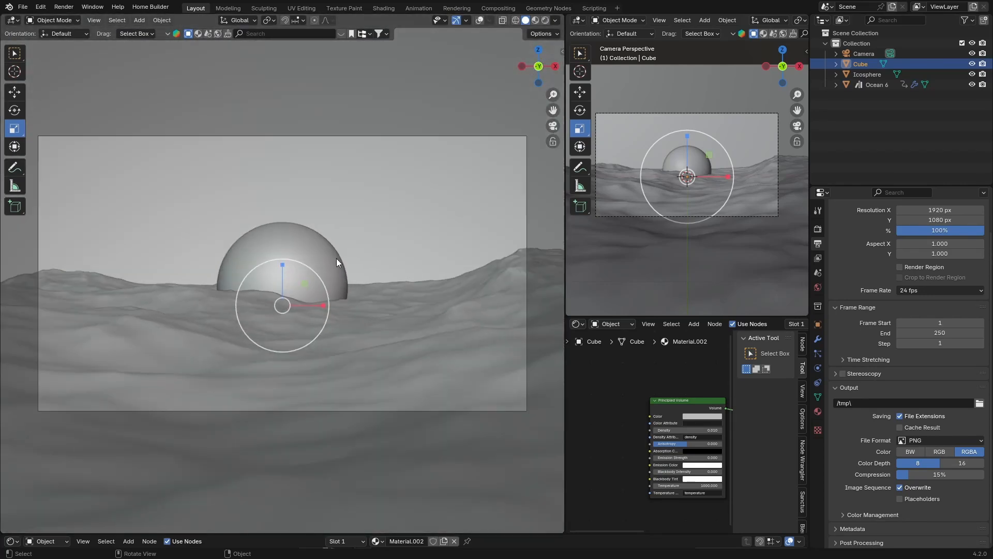
click(547, 21)
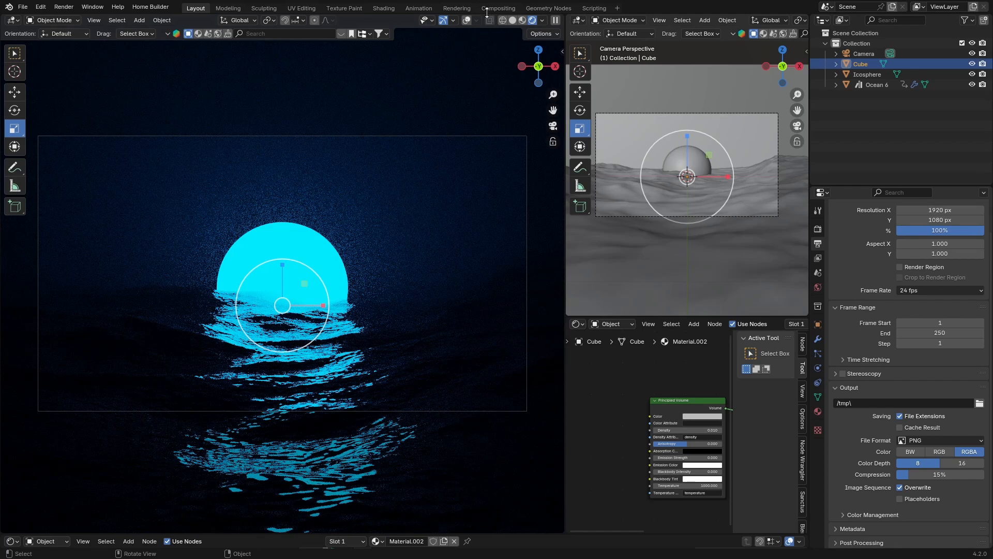
click(387, 9)
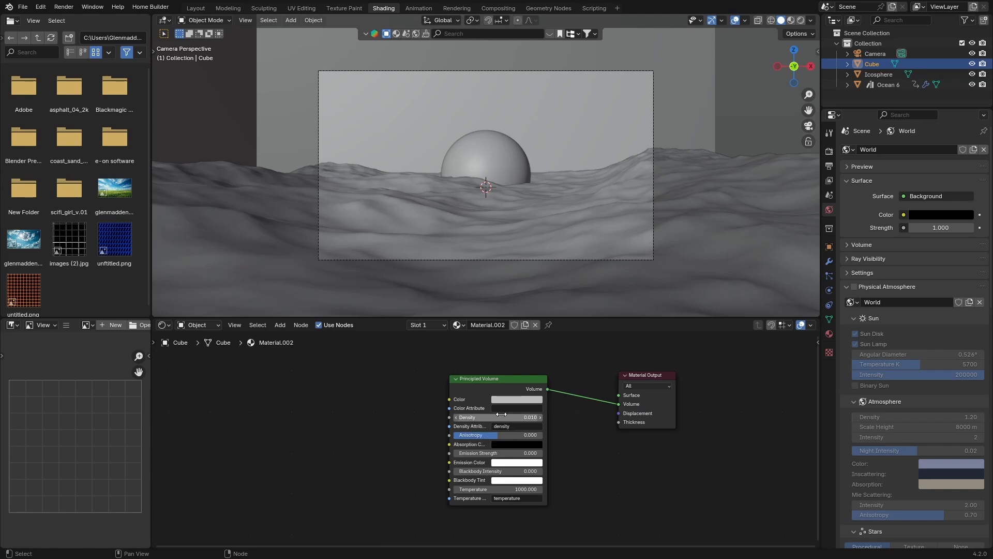
click(196, 8)
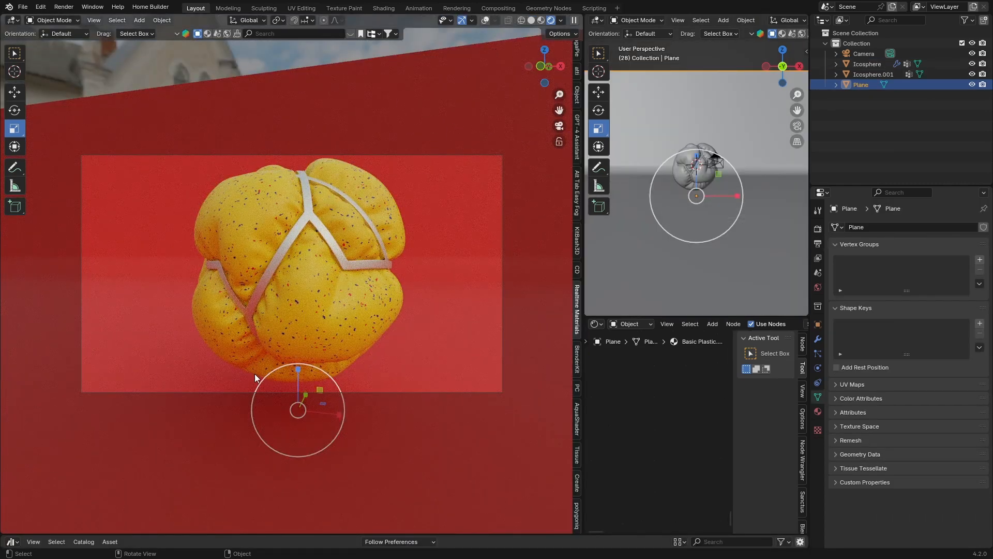
- Select the strap object Icosphere.001 on the padded ball, show the viewport overlays, and expand the Realtime Materials add-on
click(238, 63)
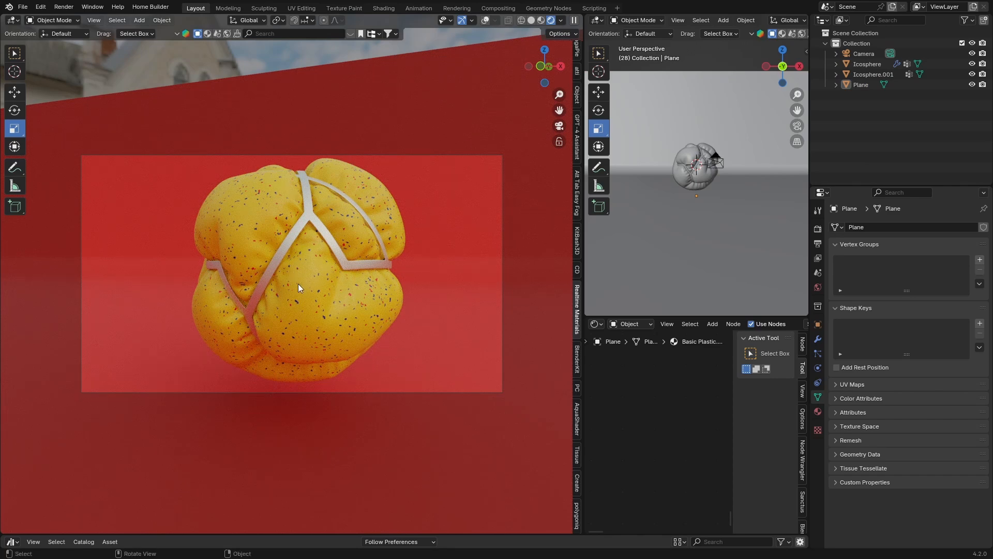
scroll(293, 258, up, 3)
click(304, 194)
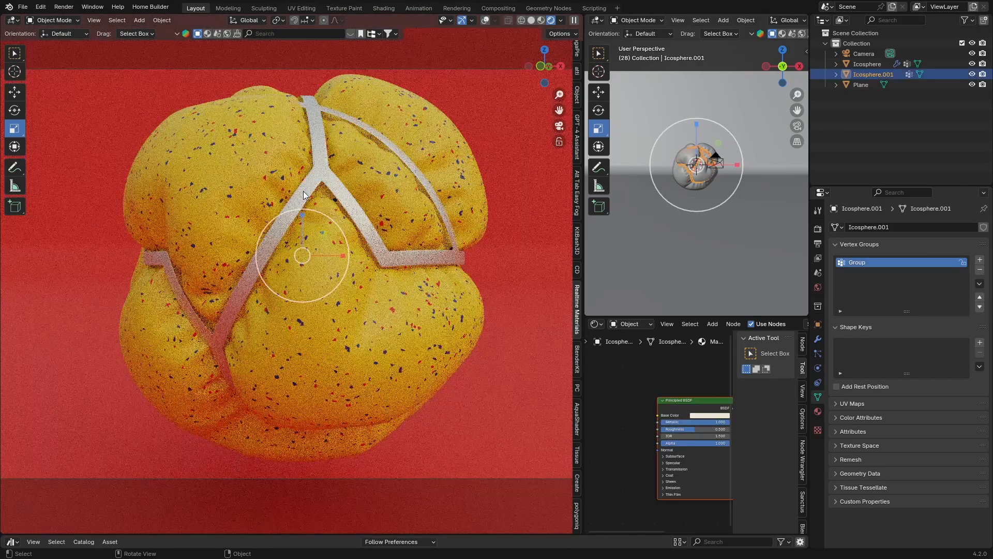
click(485, 21)
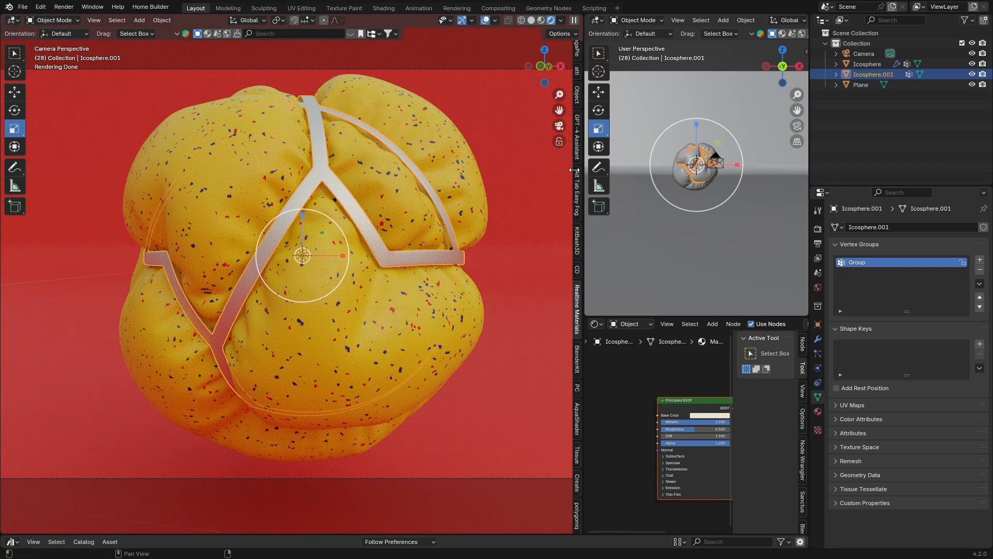
drag(572, 170, 455, 173)
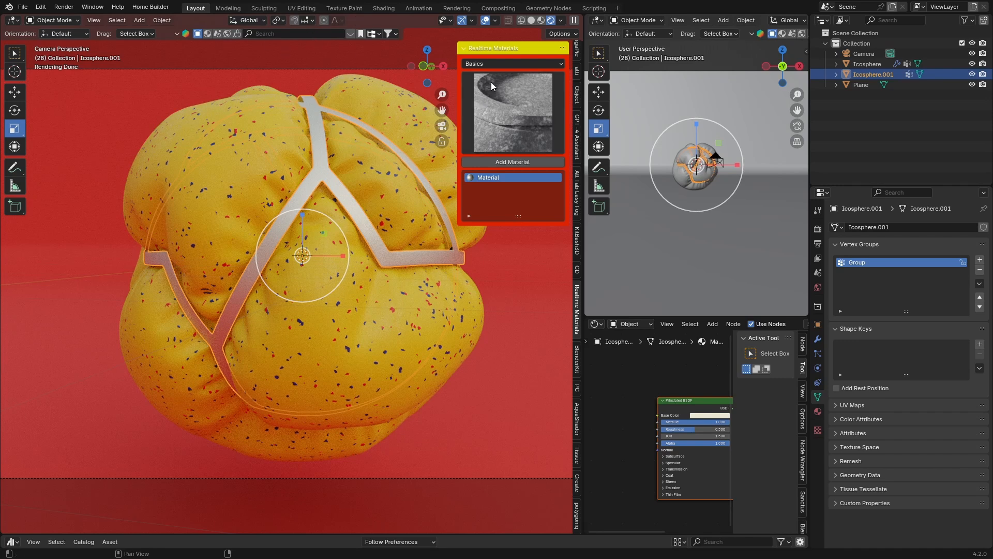
- Look through the Basics material presets and change the material category to Metal
click(505, 117)
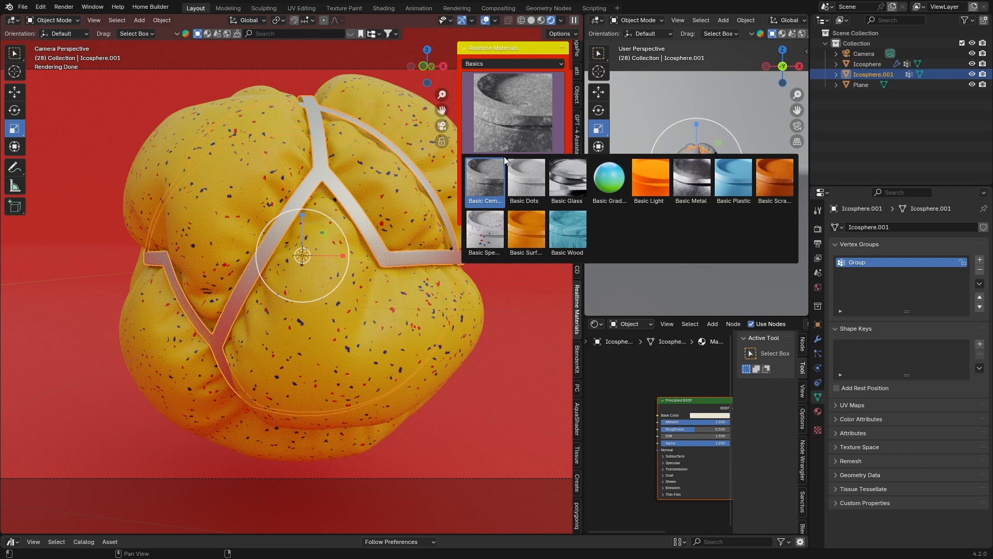
click(492, 65)
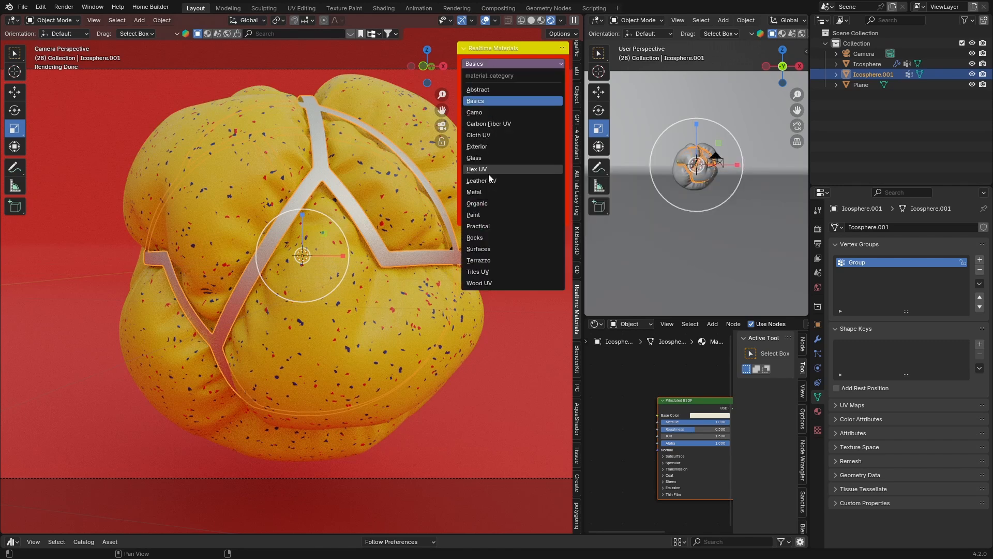
click(488, 193)
- Apply the Dented Metal preset to the Icosphere.001 straps and inspect it up close
click(492, 114)
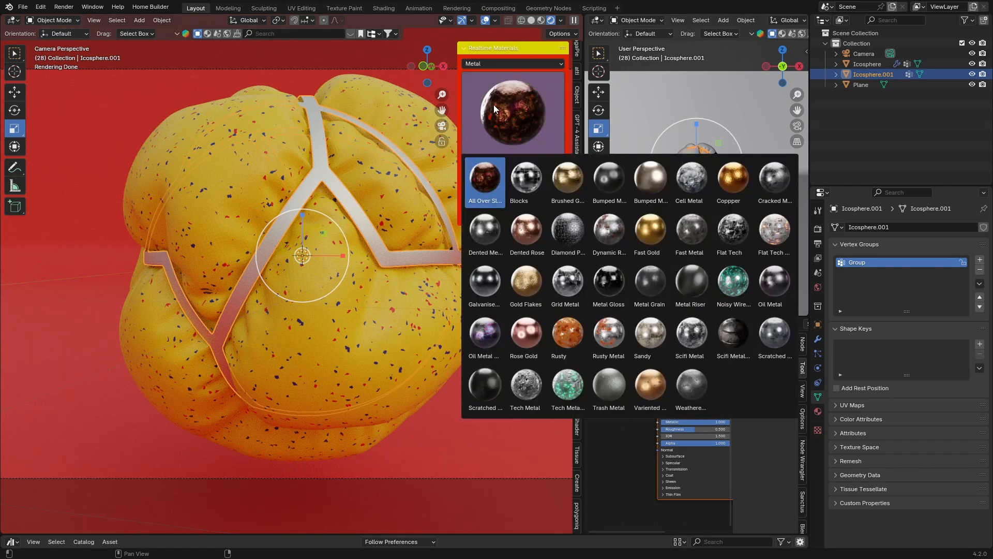
click(486, 228)
click(505, 164)
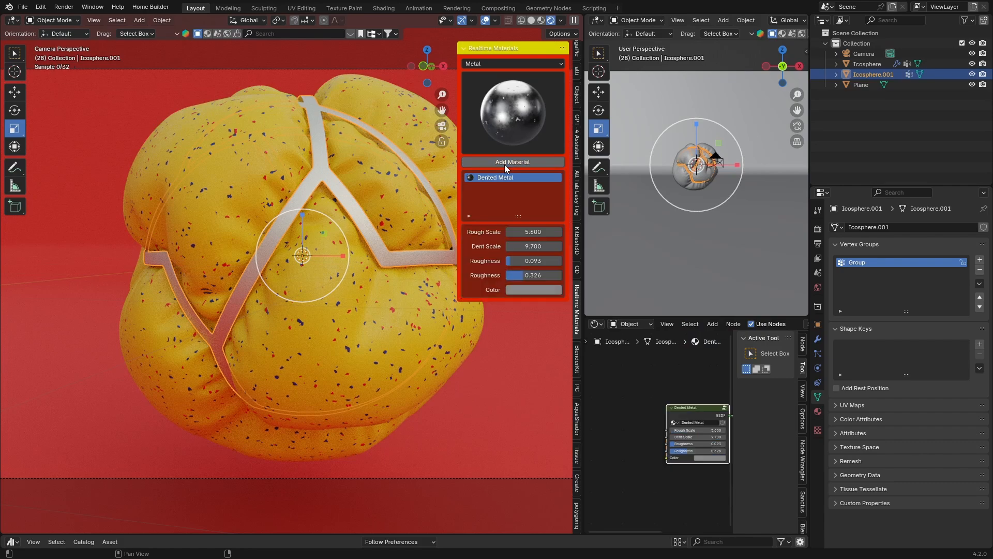
click(164, 92)
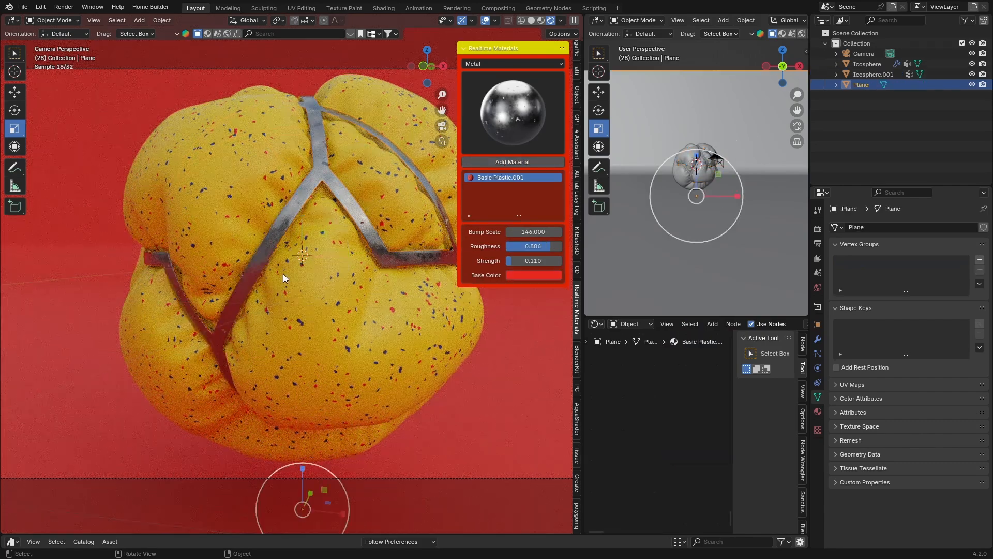
scroll(283, 273, up, 5)
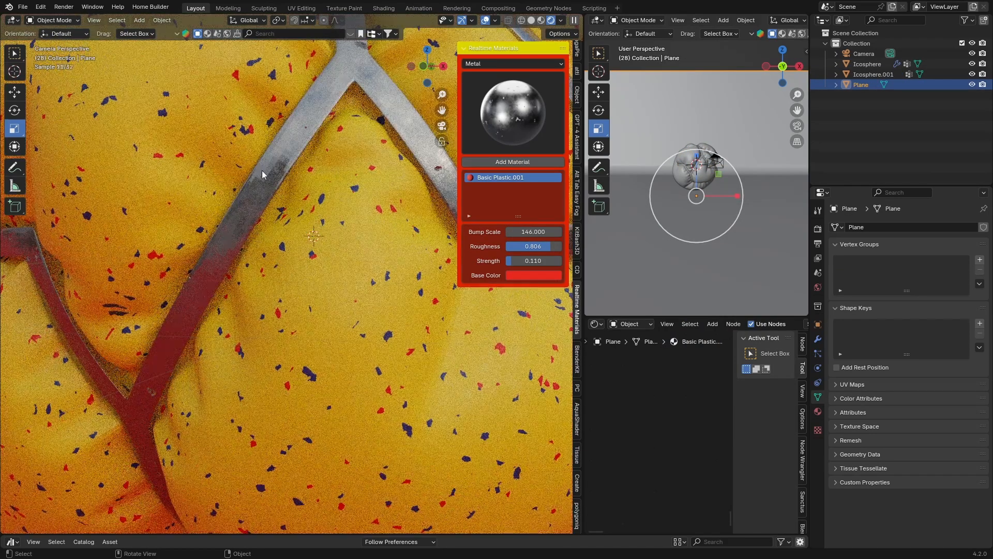
- Try the Gold Flakes metal preset on the backdrop Plane and undo it
click(492, 103)
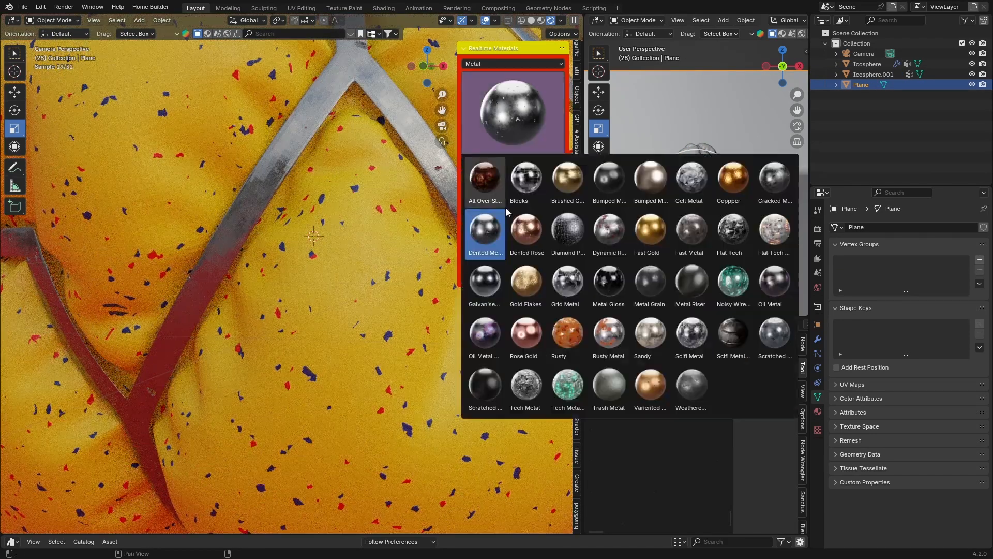
click(526, 283)
click(520, 163)
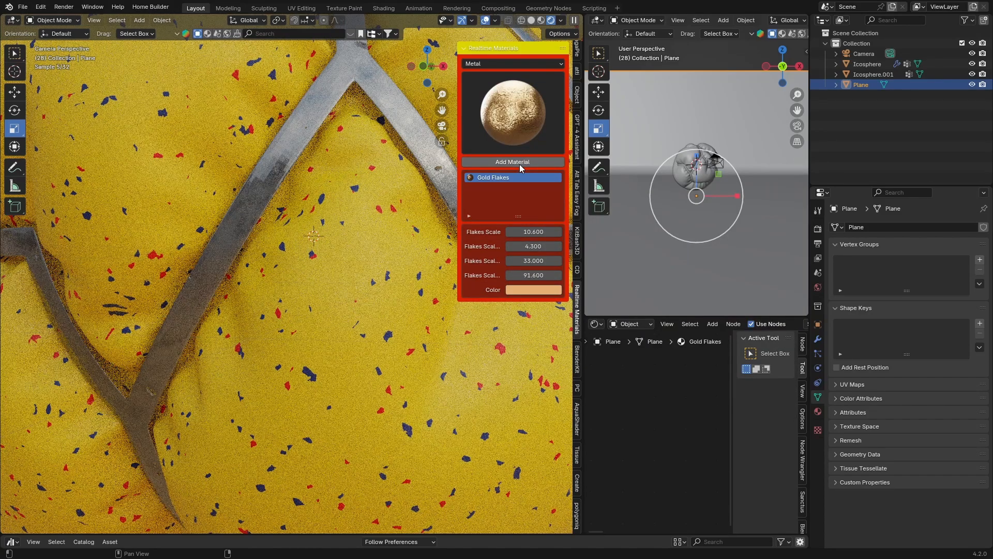
scroll(222, 302, down, 8)
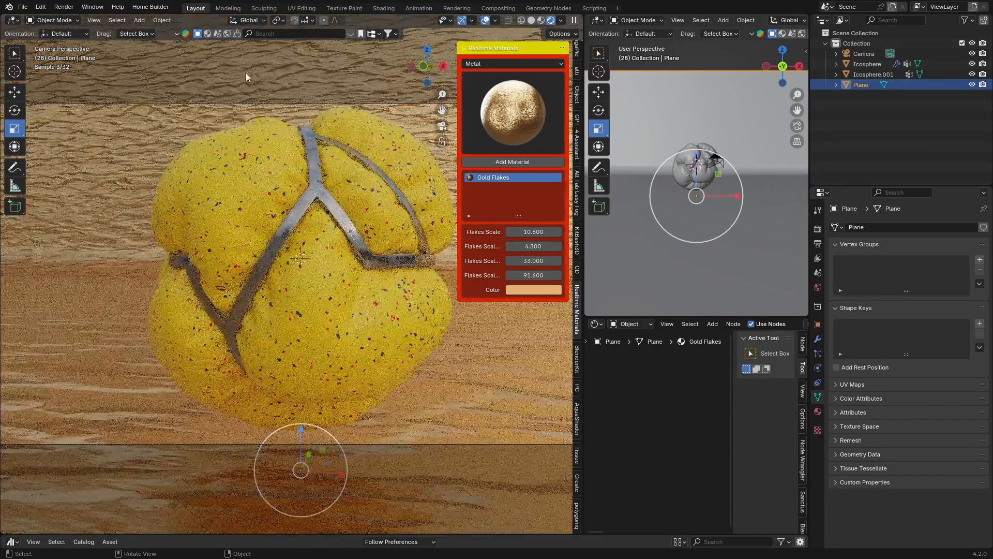
click(42, 8)
click(46, 17)
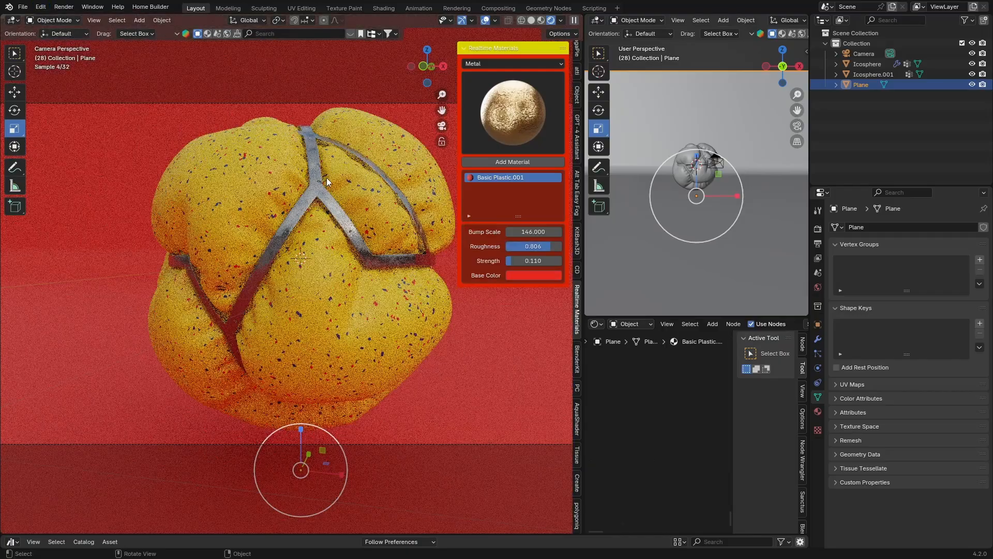
- Apply the Gold Flakes preset to the Icosphere.001 straps and inspect the surface up close
click(318, 179)
click(494, 163)
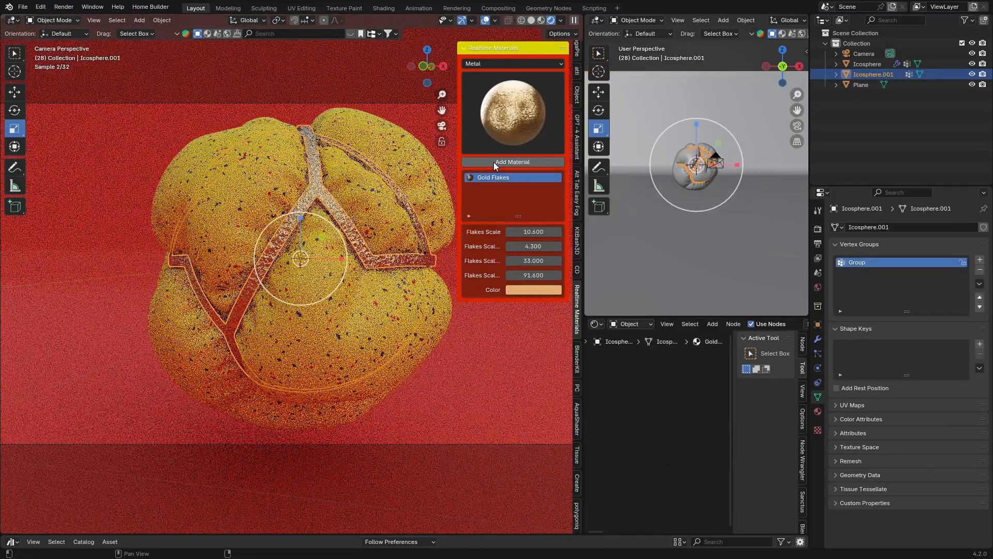
click(277, 101)
scroll(294, 268, up, 3)
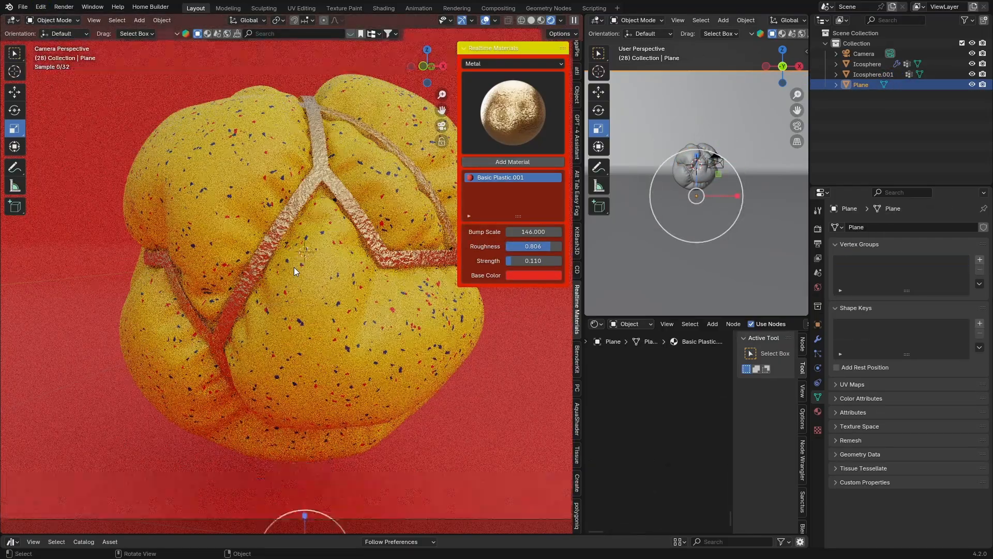
scroll(294, 267, up, 5)
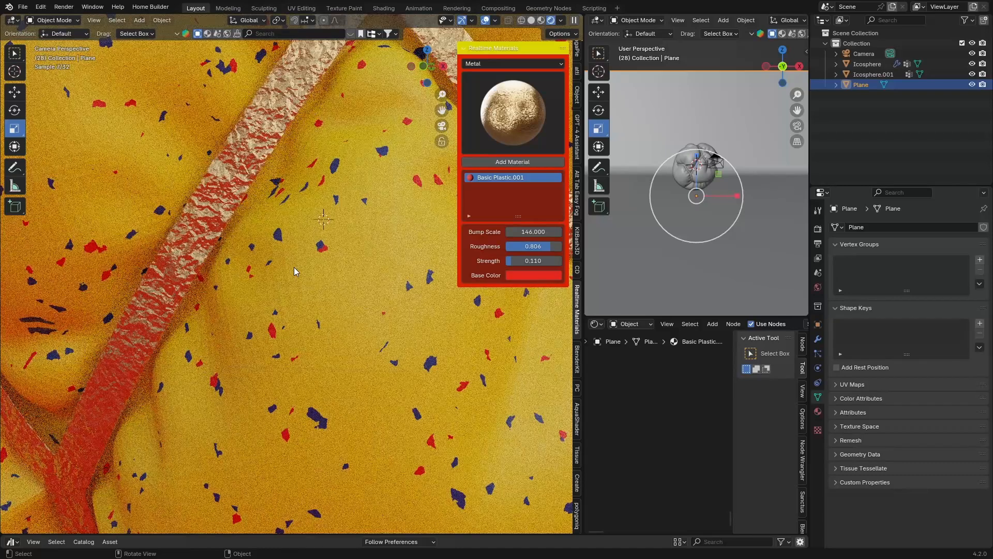
- Select the padded Icosphere body and switch the material category to Abstract after checking the Metal and Cloth UV options
click(341, 263)
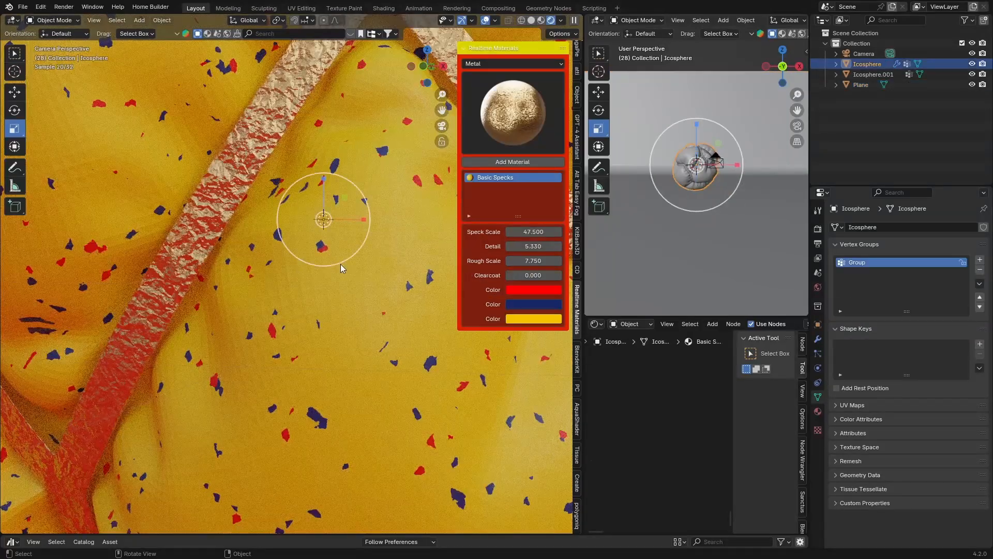
scroll(344, 264, down, 5)
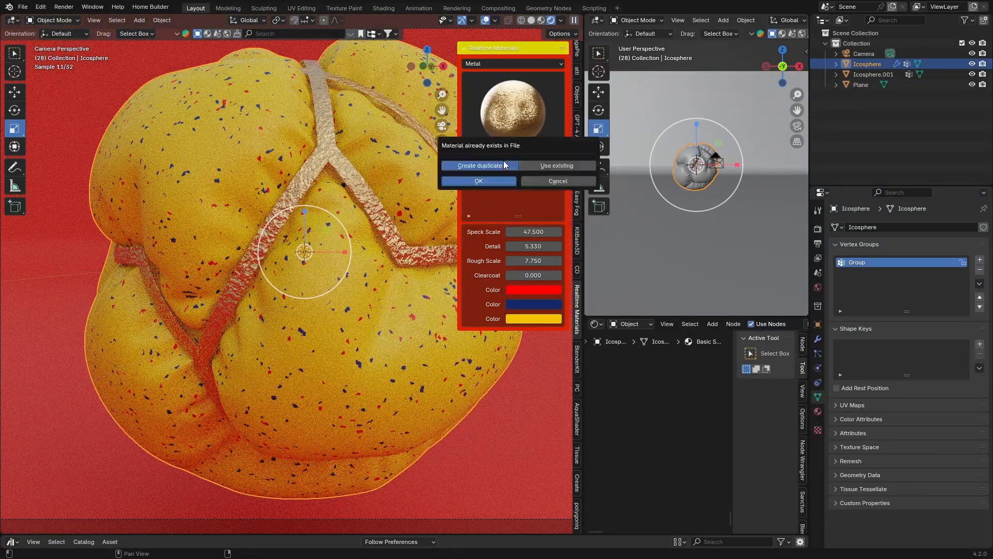
click(507, 104)
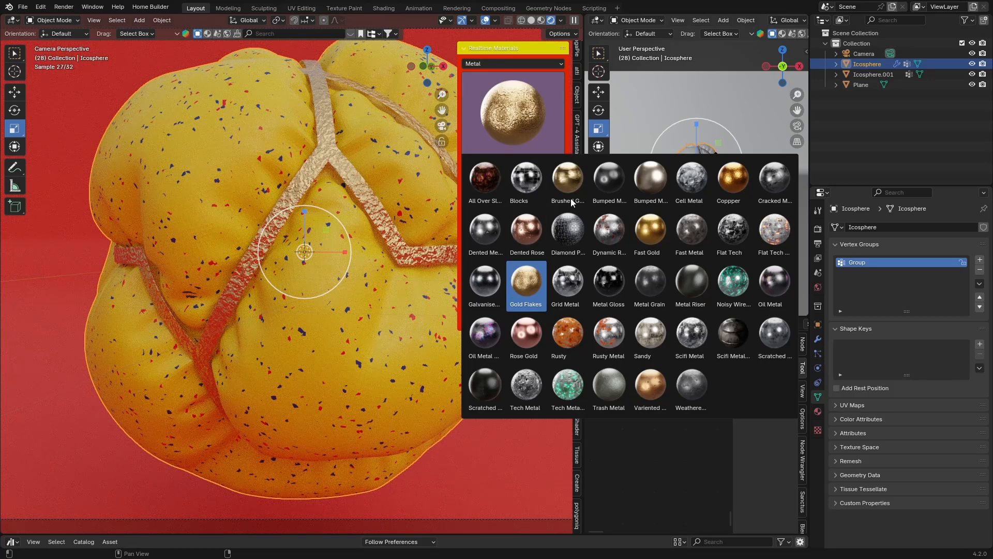
click(498, 62)
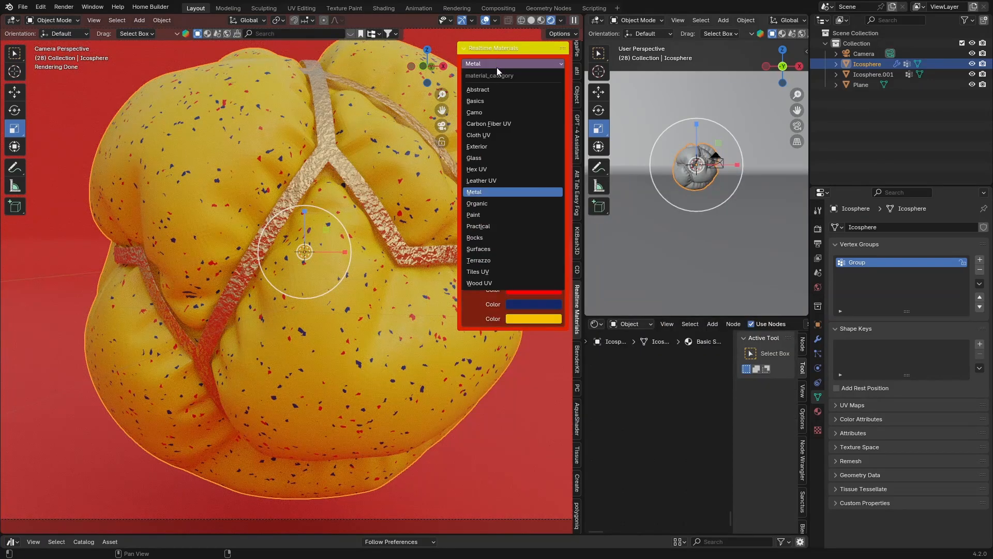
click(487, 135)
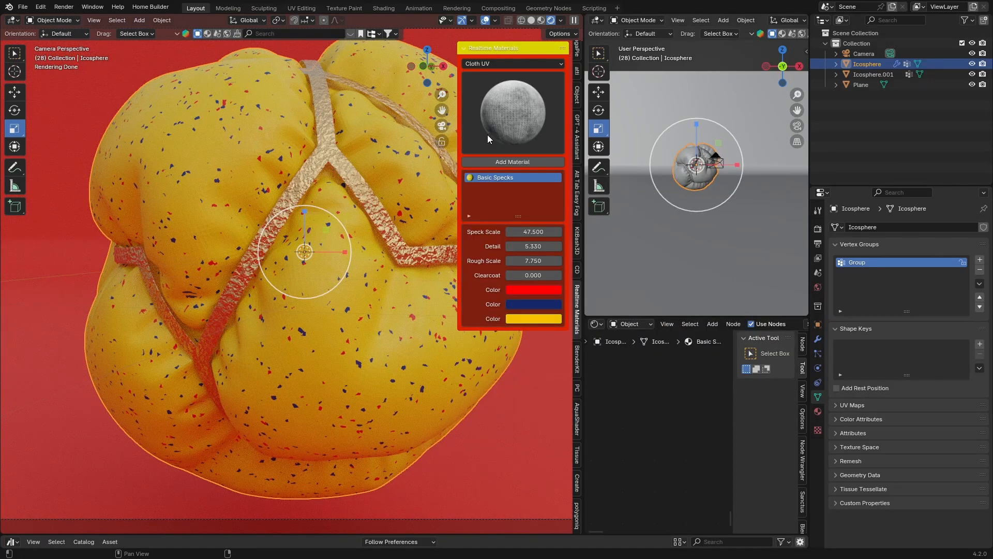
click(491, 65)
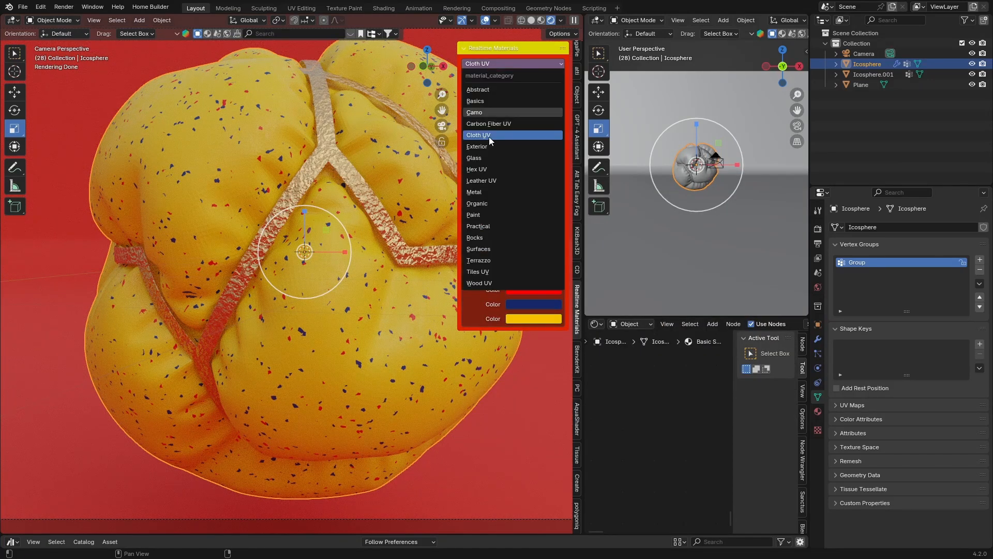
click(486, 92)
- Apply the Tech Plastic preset from the Abstract category to the Icosphere body and inspect the cracked surface
click(508, 111)
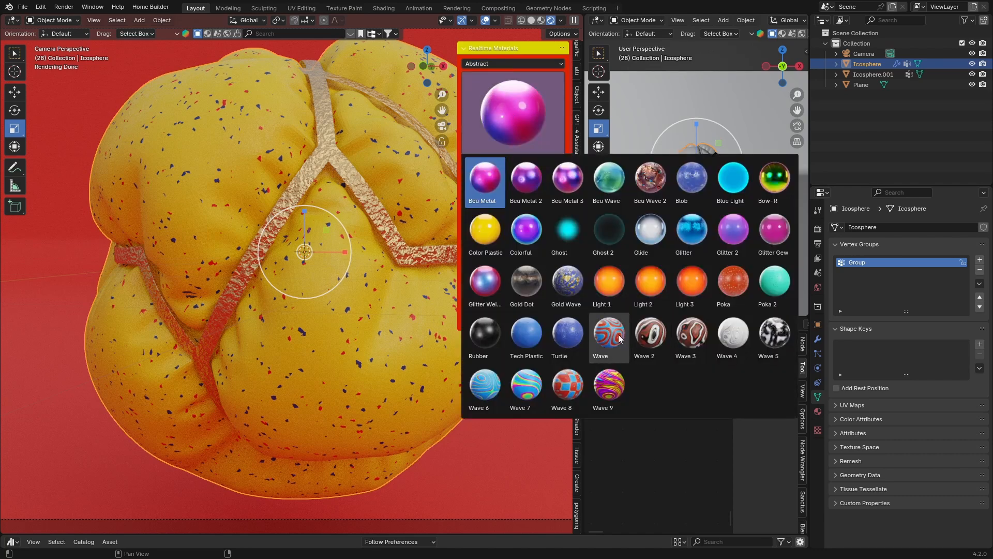
click(526, 333)
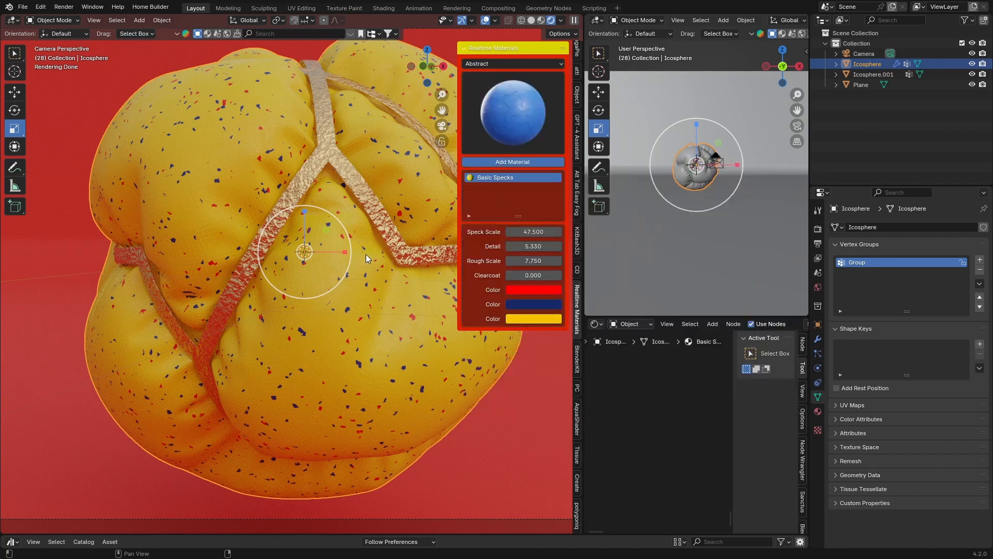
click(298, 337)
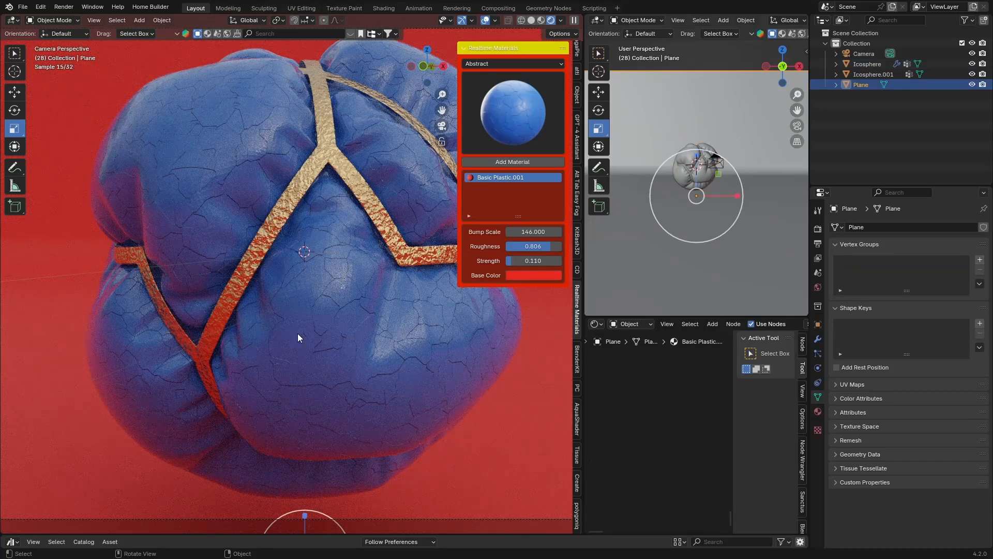
scroll(308, 330, up, 3)
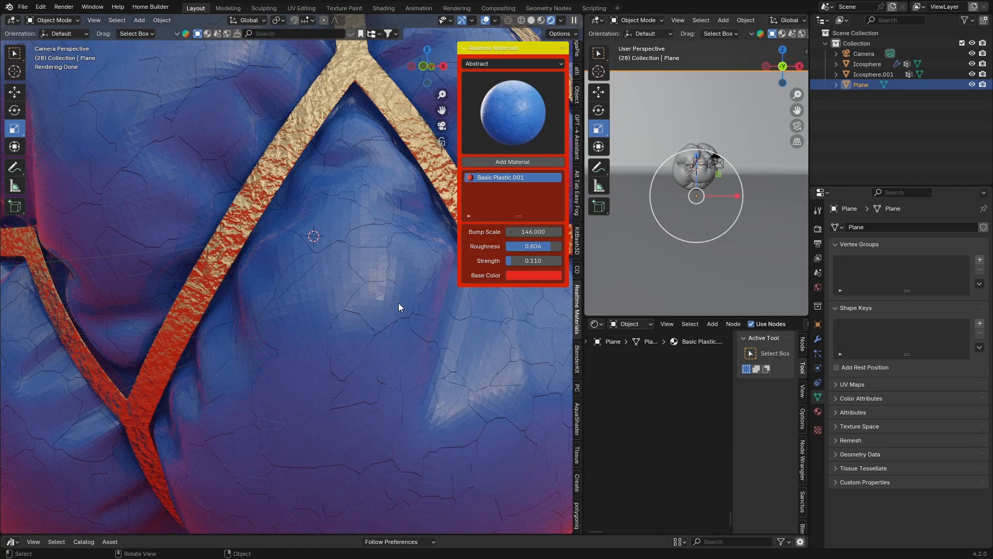
scroll(317, 312, down, 5)
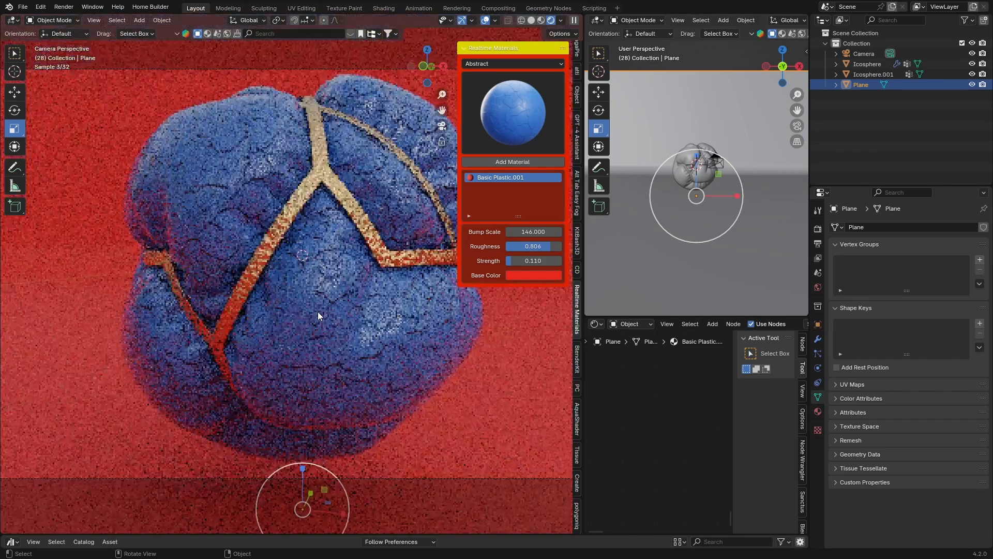
- Select the Icosphere body again to bring up its Tech Plastic settings
click(247, 171)
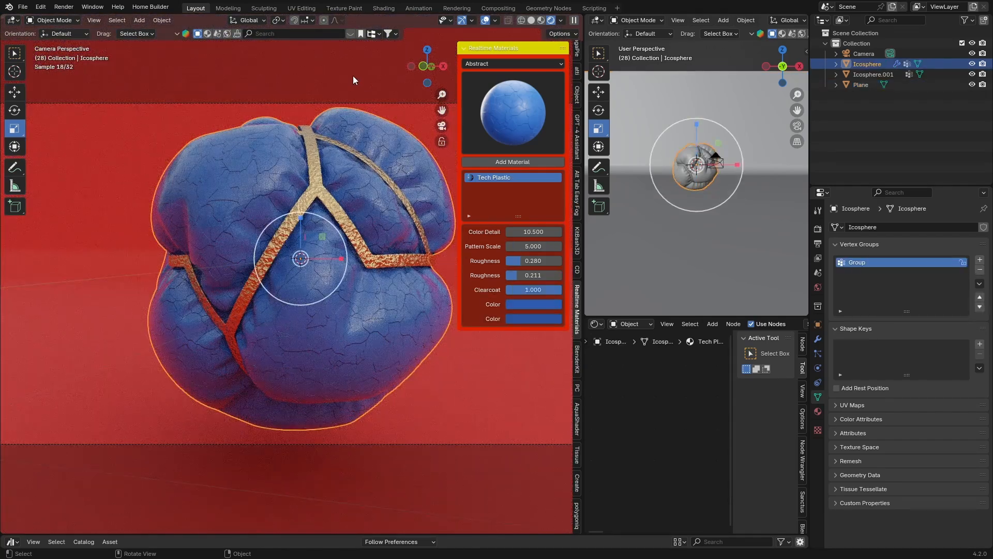
click(269, 166)
click(226, 182)
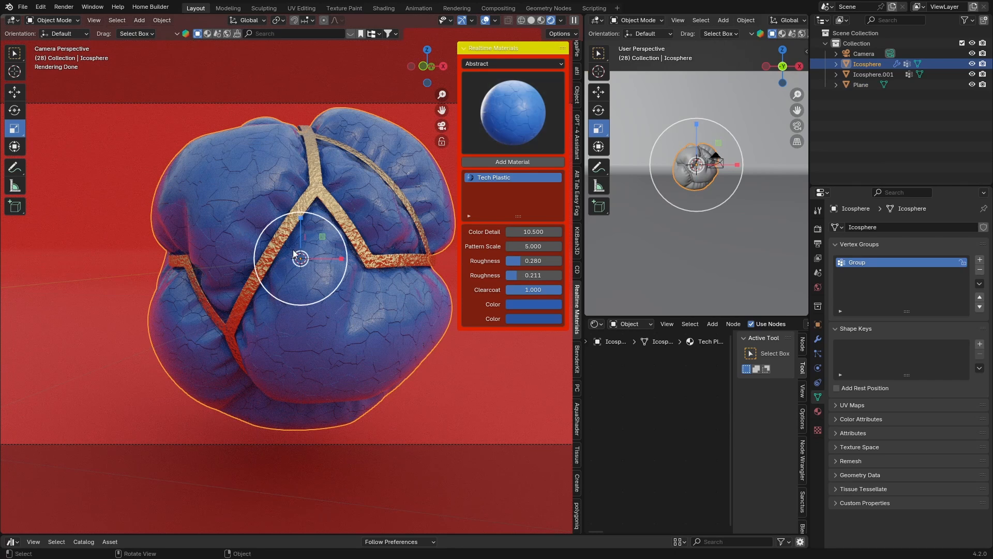
- Select the gold straps, the cracked body and the red backdrop plane in turn to examine each one's material settings
click(281, 78)
click(312, 178)
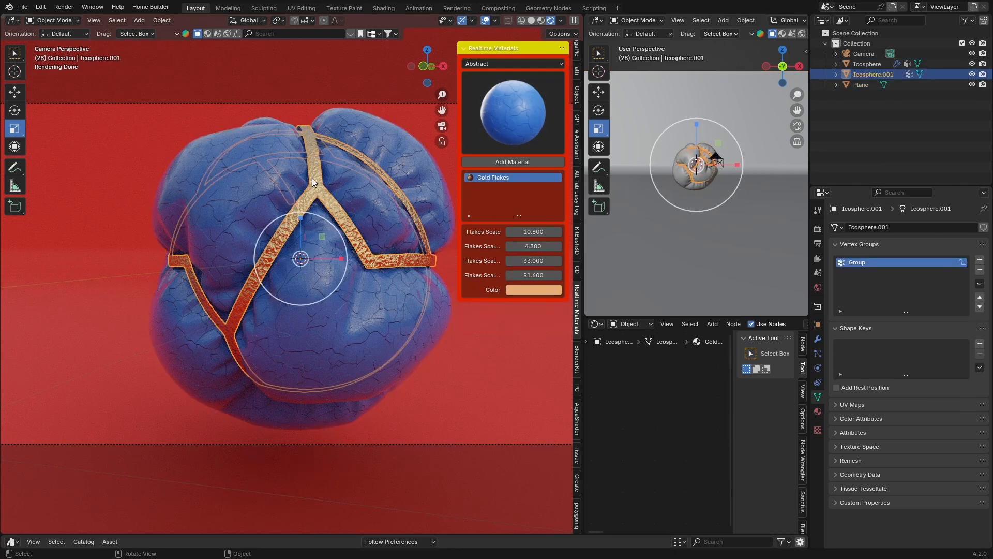
click(302, 72)
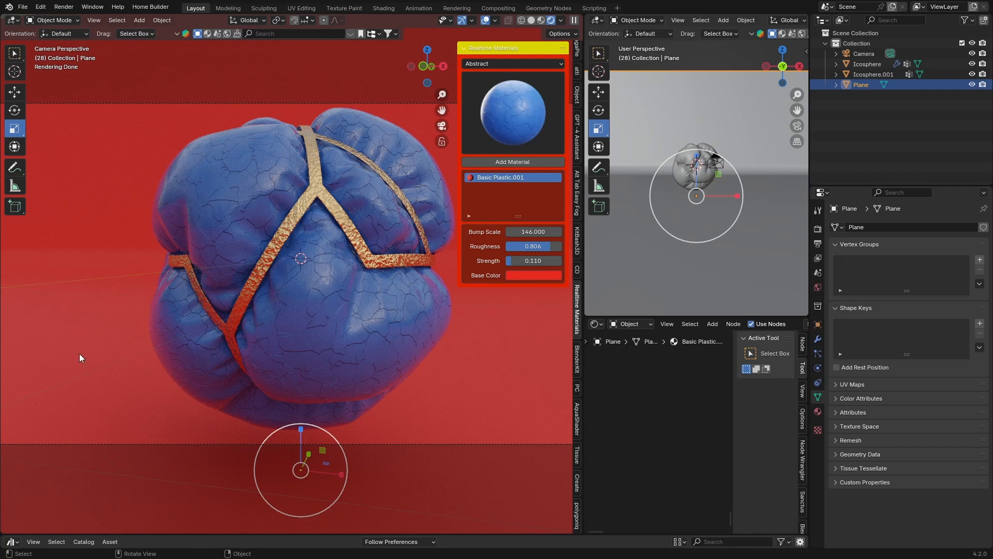
click(317, 193)
click(262, 72)
click(295, 217)
click(287, 103)
- Hide the camera viewport's sidebar and expand the Asset Browser to show its HDRI thumbnails
drag(458, 119, 581, 118)
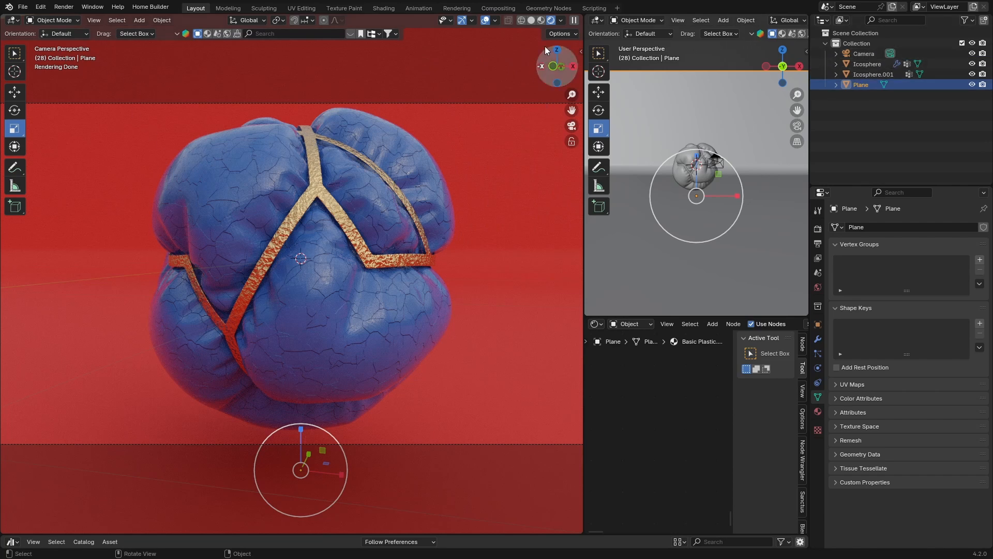
click(561, 21)
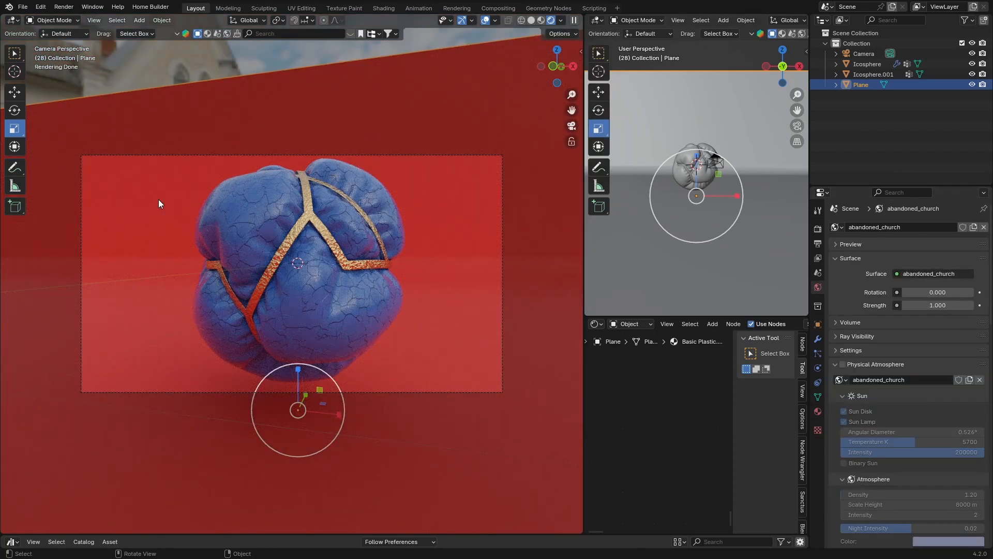
click(18, 541)
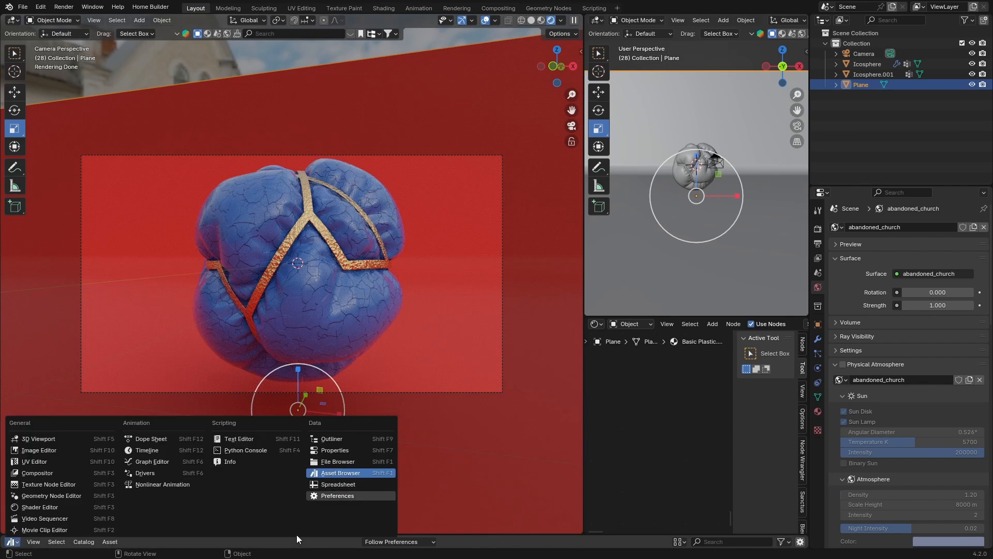
click(330, 473)
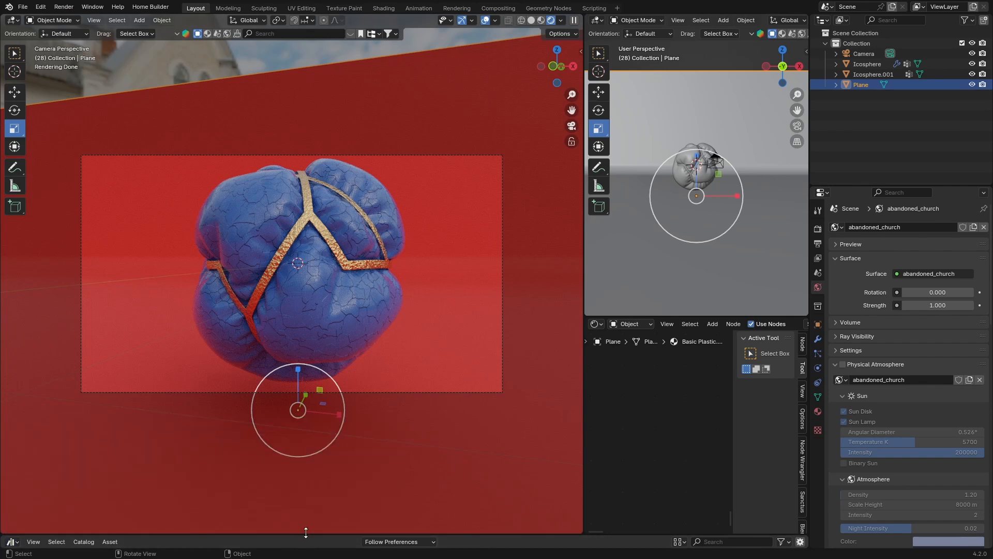
drag(306, 532, 305, 358)
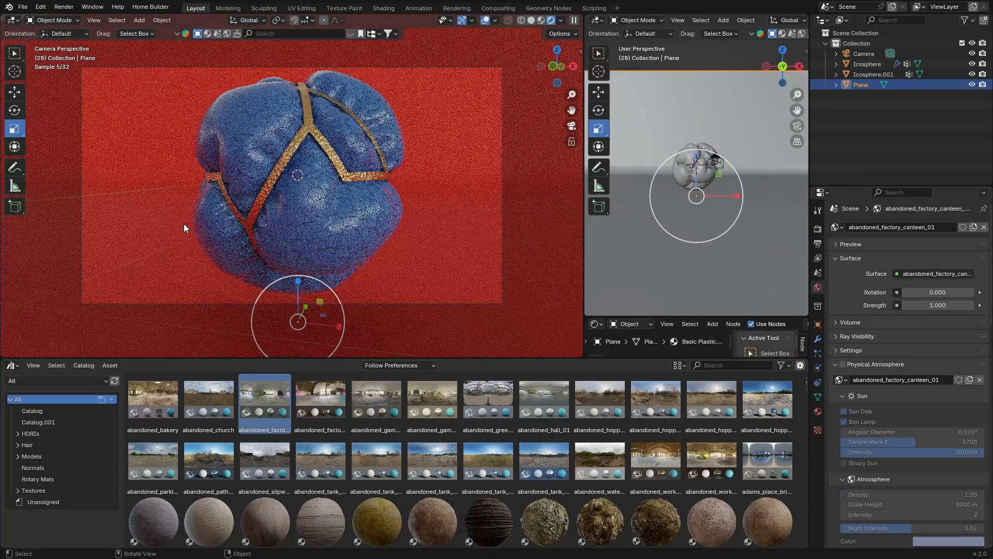
- Try the HDRIs abandoned_factory_canteen_02, abandoned_games_room_01, abandoned_greenhouse and abandoned_hall_01 as the scene's world lighting
drag(321, 400, 262, 188)
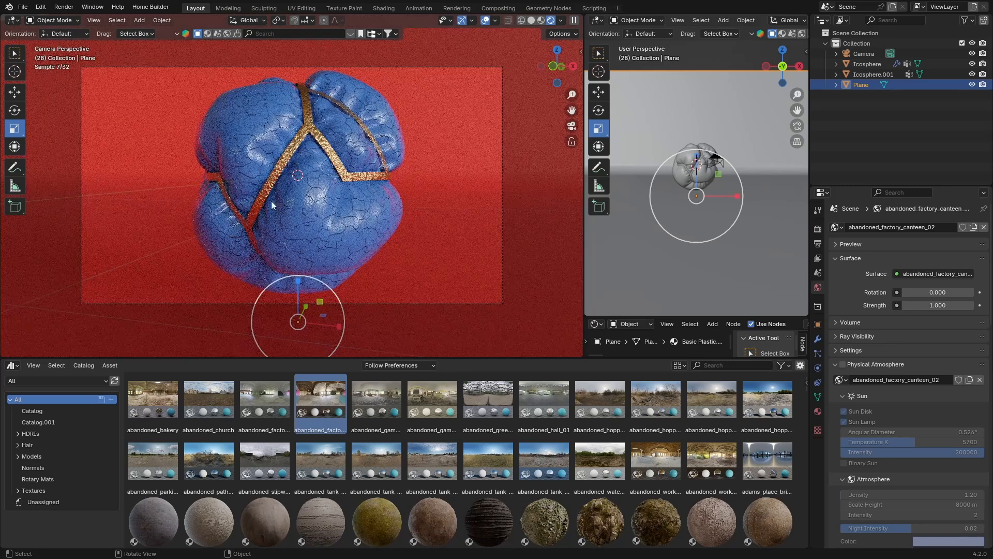
drag(381, 399, 358, 210)
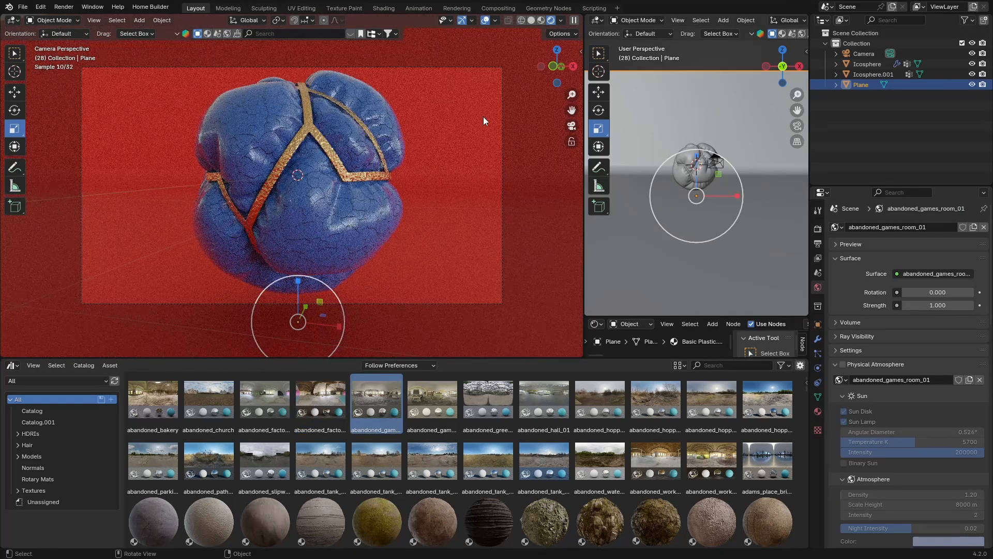
drag(414, 355, 272, 229)
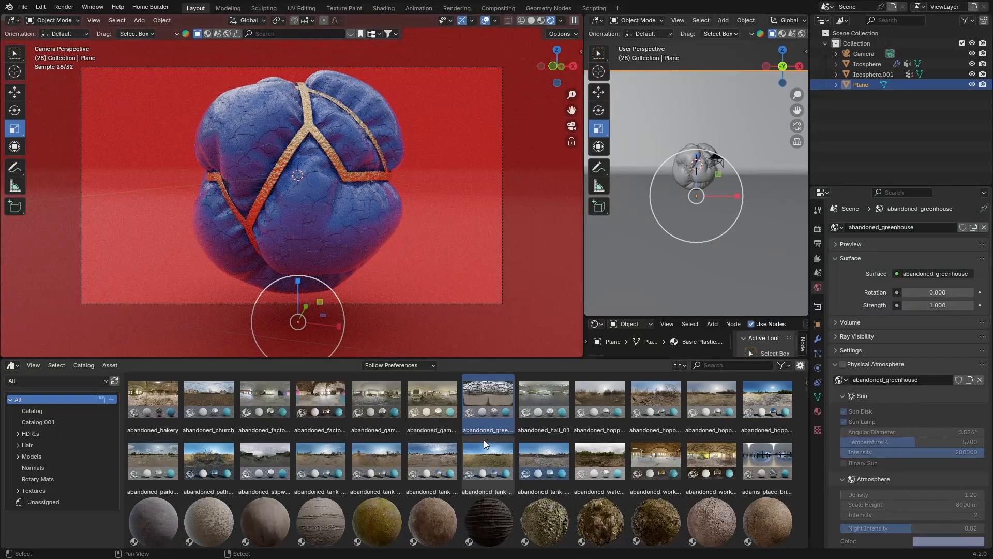
drag(544, 398, 206, 203)
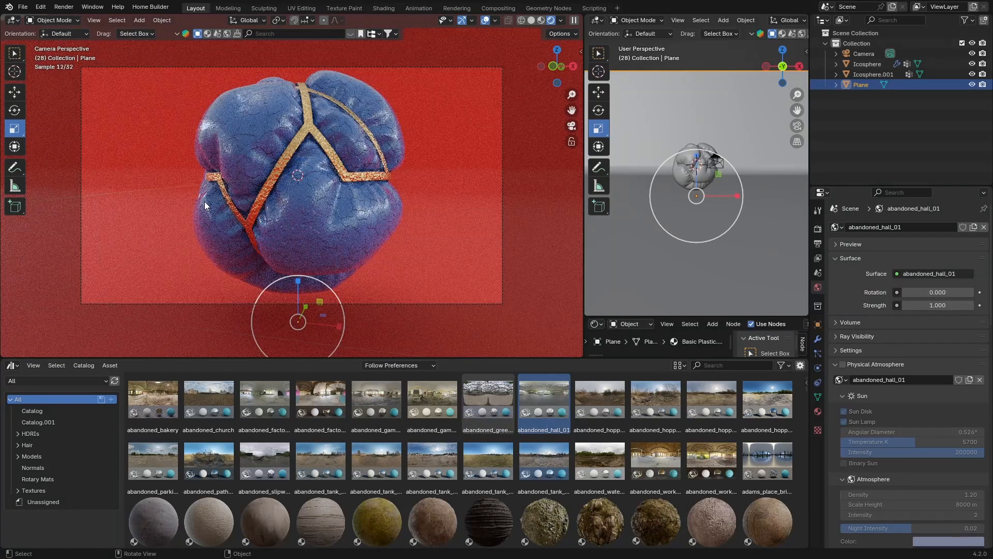
- Light the scene with the abandoned_hopper_terminal_02 HDRI, then collapse the Asset Browser and deselect the plane
drag(655, 398, 193, 145)
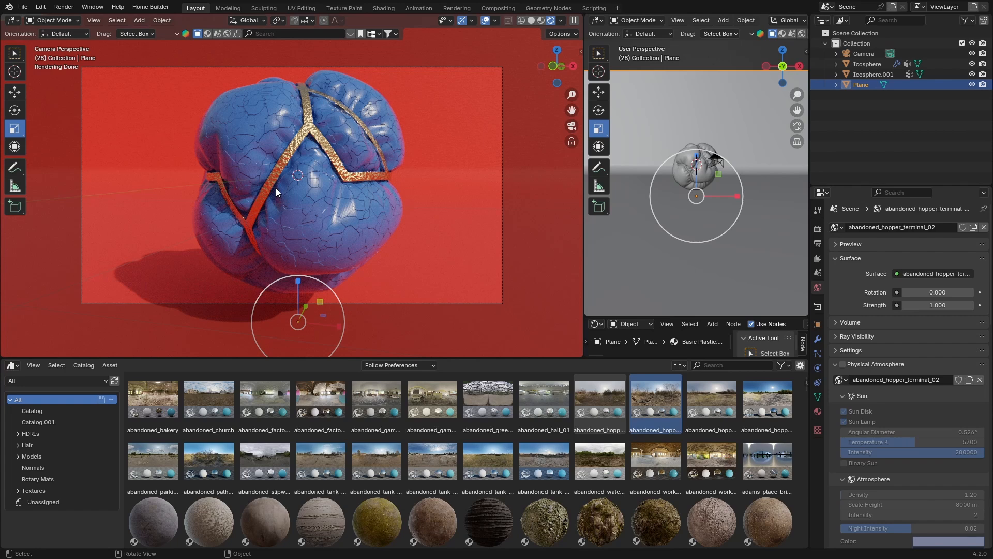
drag(157, 357, 161, 535)
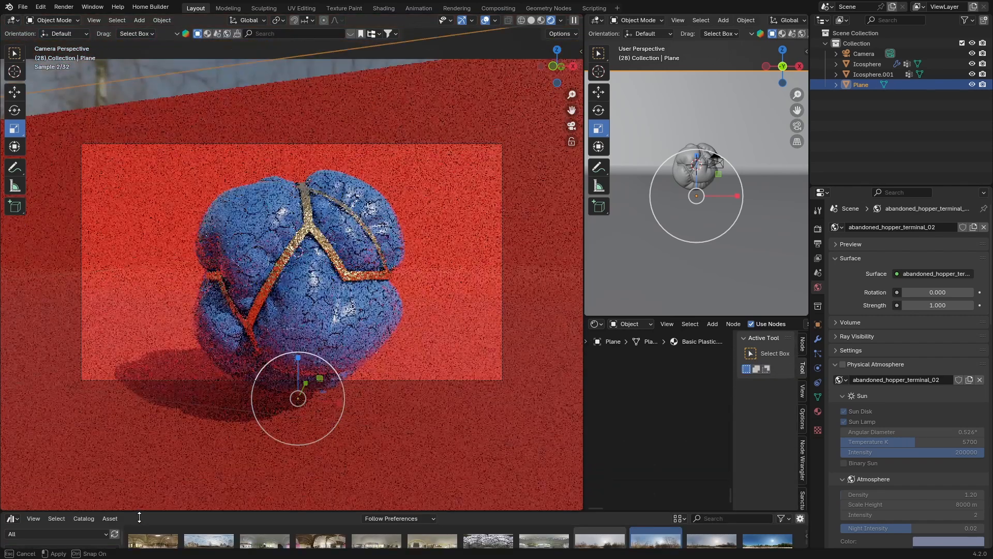
click(268, 57)
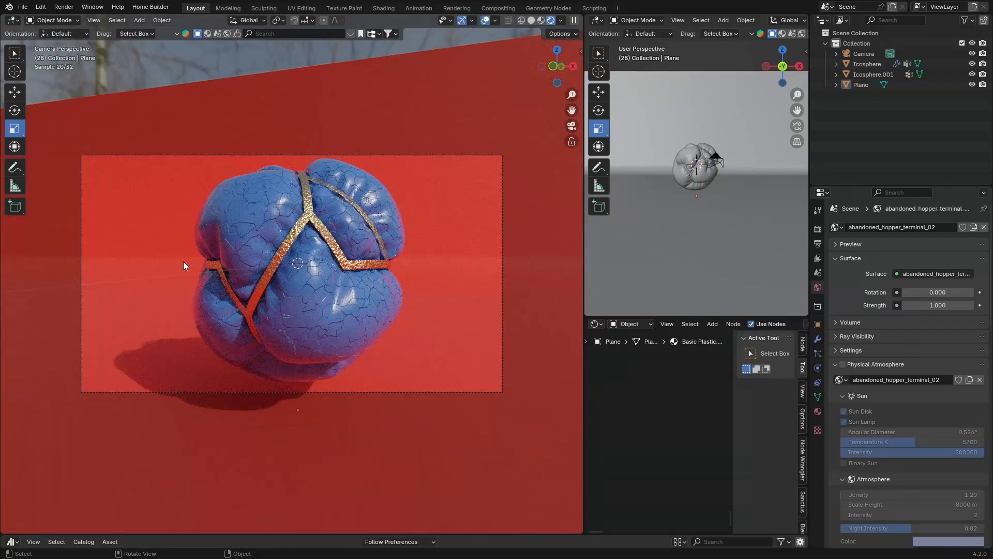